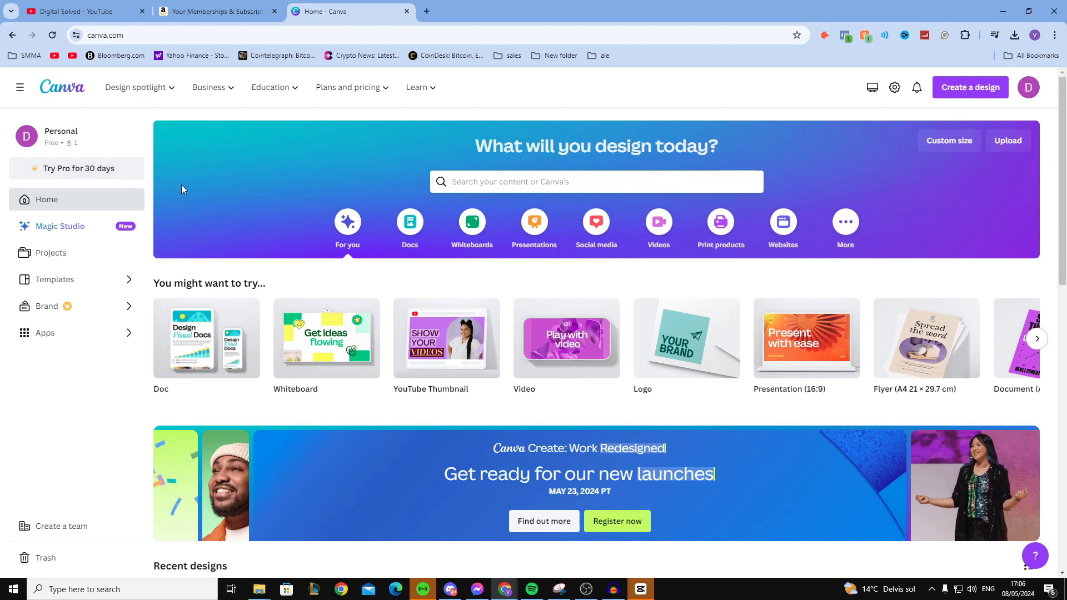
Search for "thumbnail" and open the YouTube Thumbnail template category
scroll(278, 226, down, 1)
scroll(218, 206, up, 1)
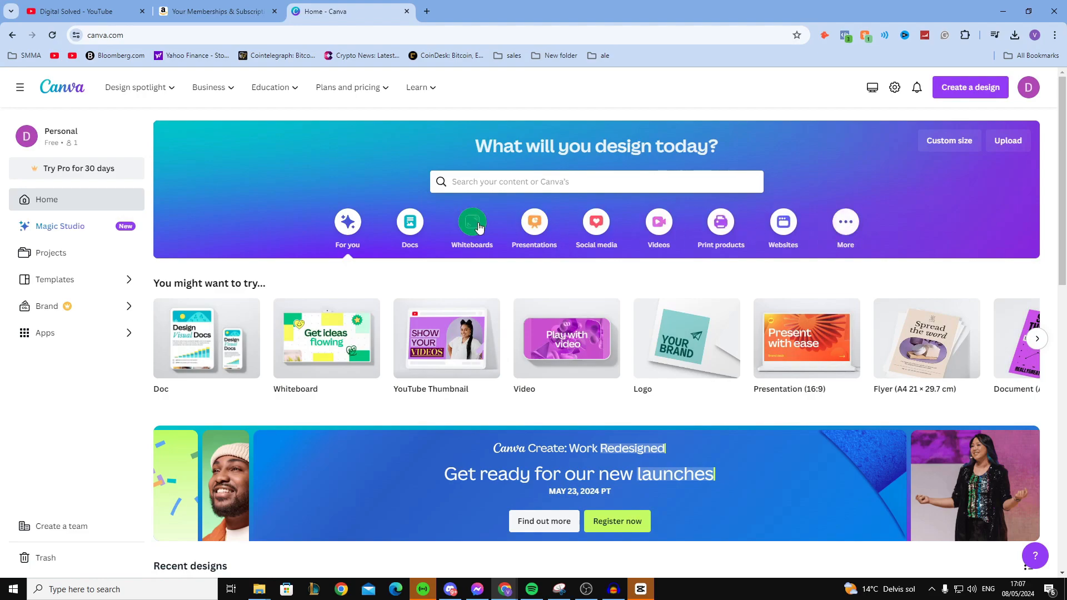
click(530, 182)
text(thumbnail)
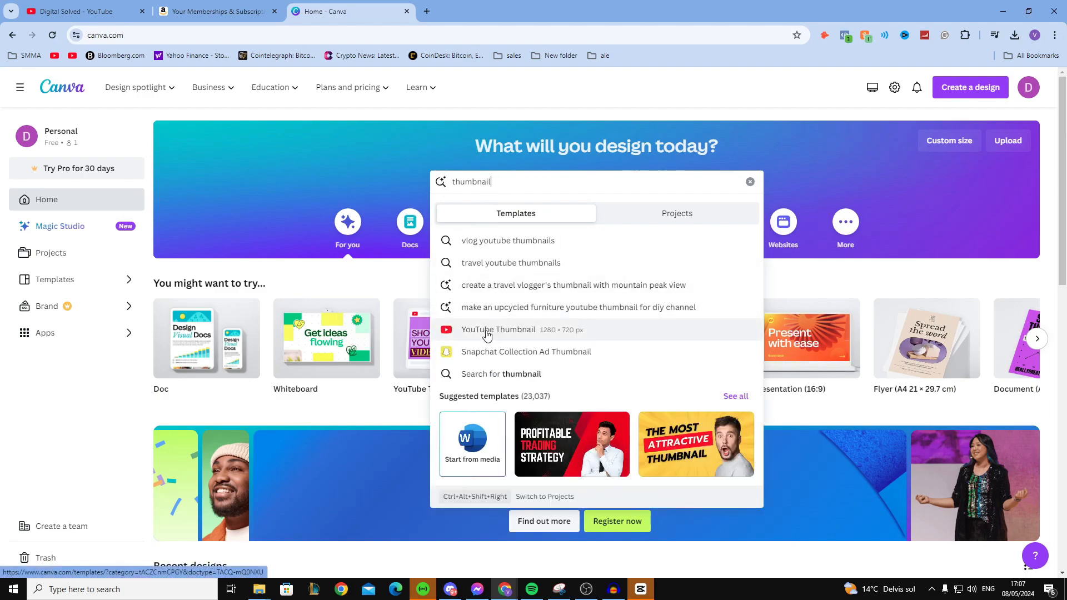
click(486, 333)
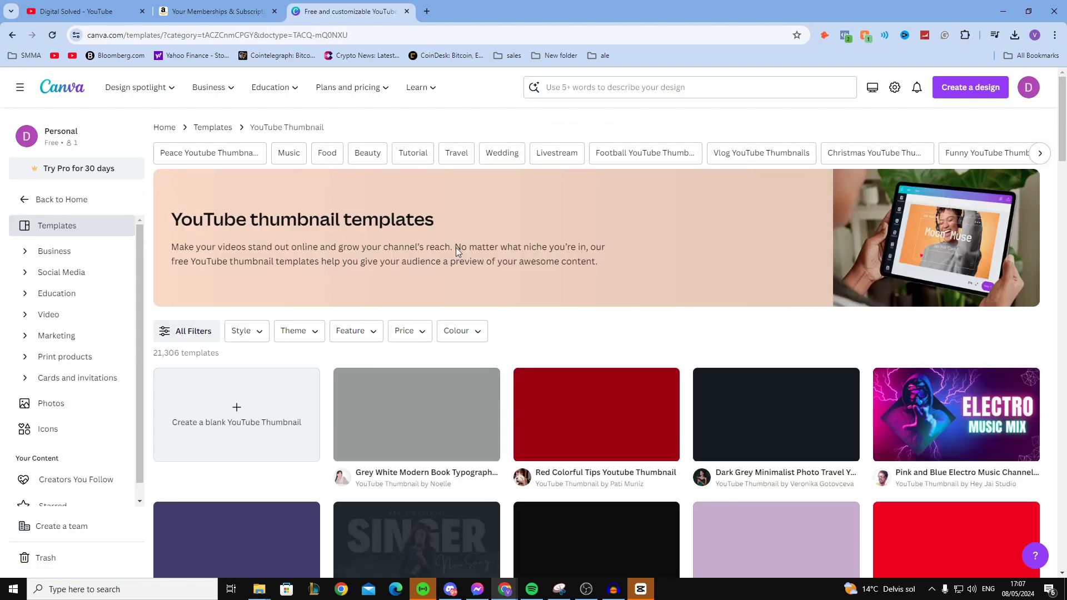
Browse the YouTube thumbnail templates and create a blank YouTube Thumbnail design
scroll(550, 264, down, 1)
scroll(624, 269, down, 2)
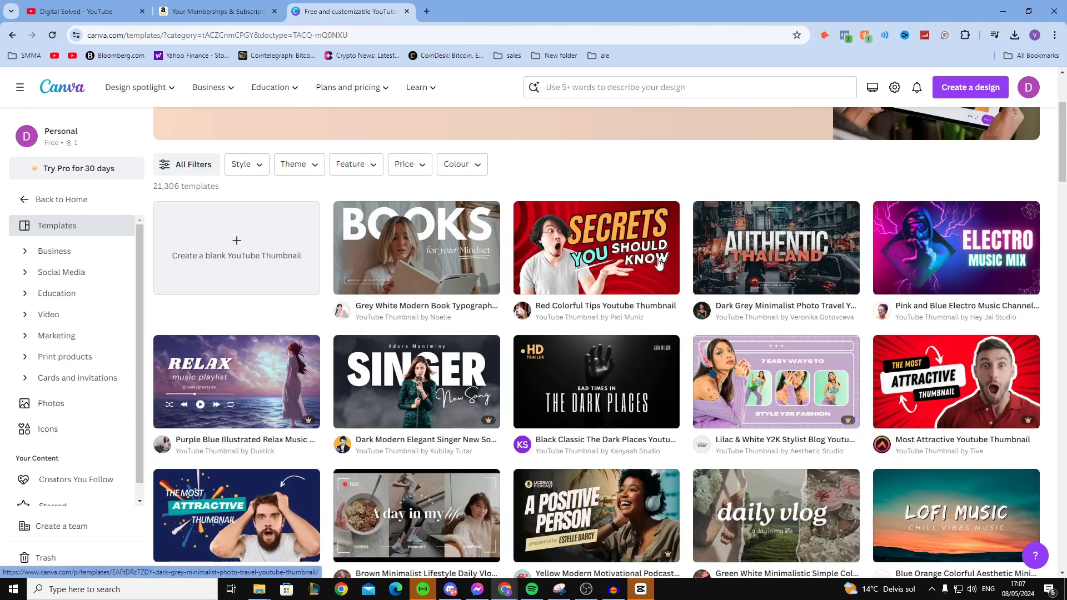
scroll(299, 344, down, 1)
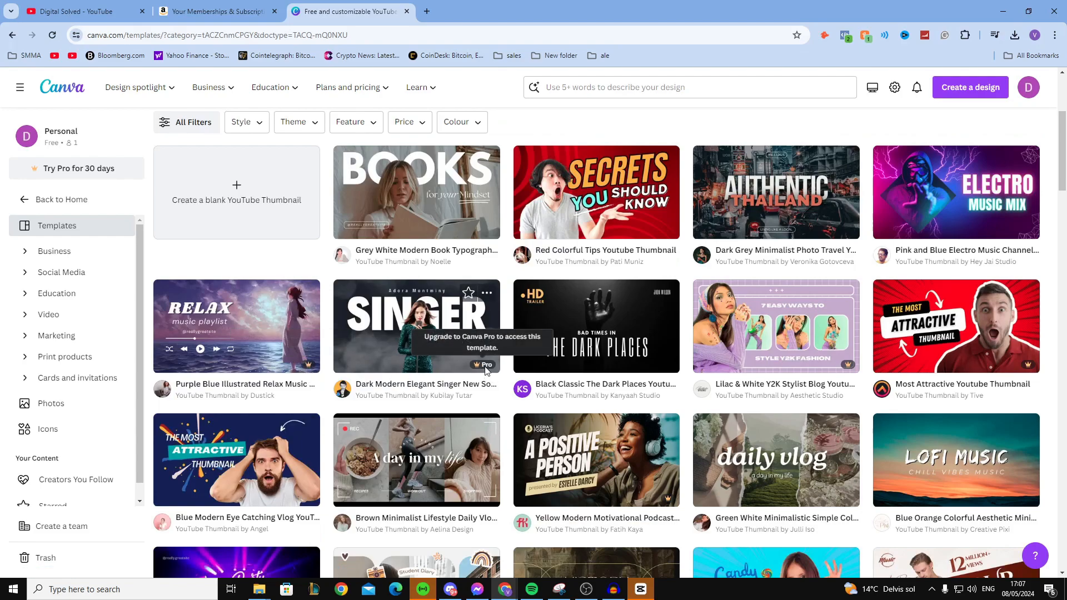
scroll(483, 369, up, 1)
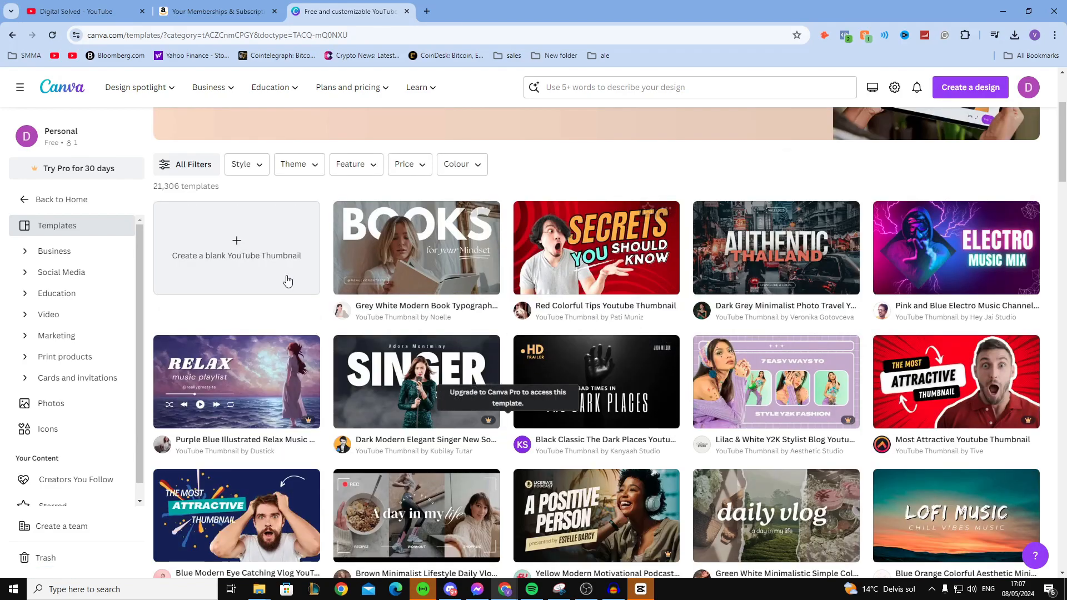
click(214, 270)
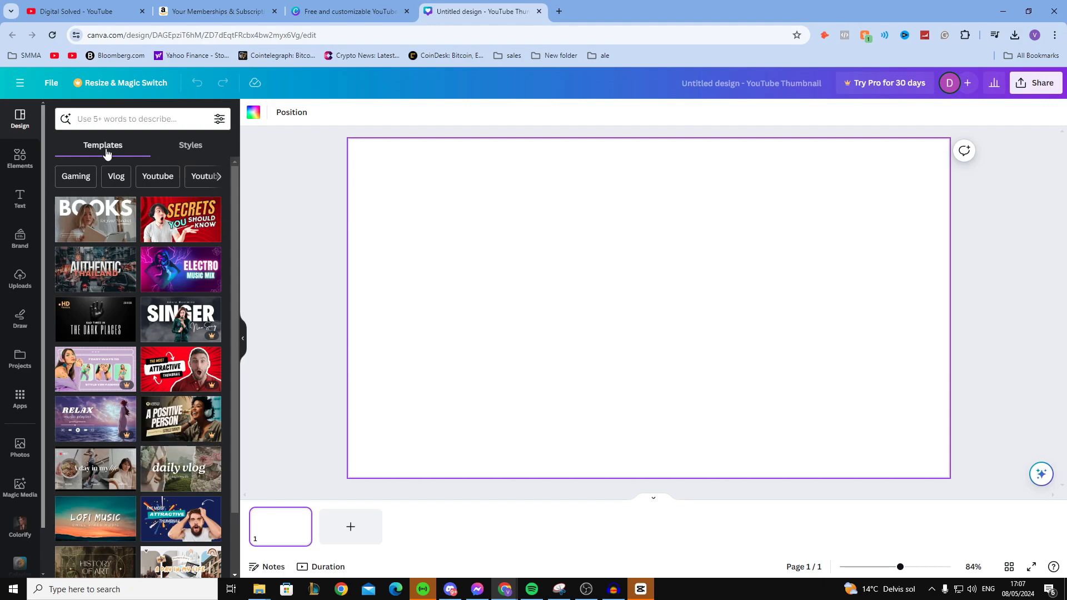
Apply the Red Colorful Tips Youtube Thumbnail template to the blank page
scroll(161, 272, down, 5)
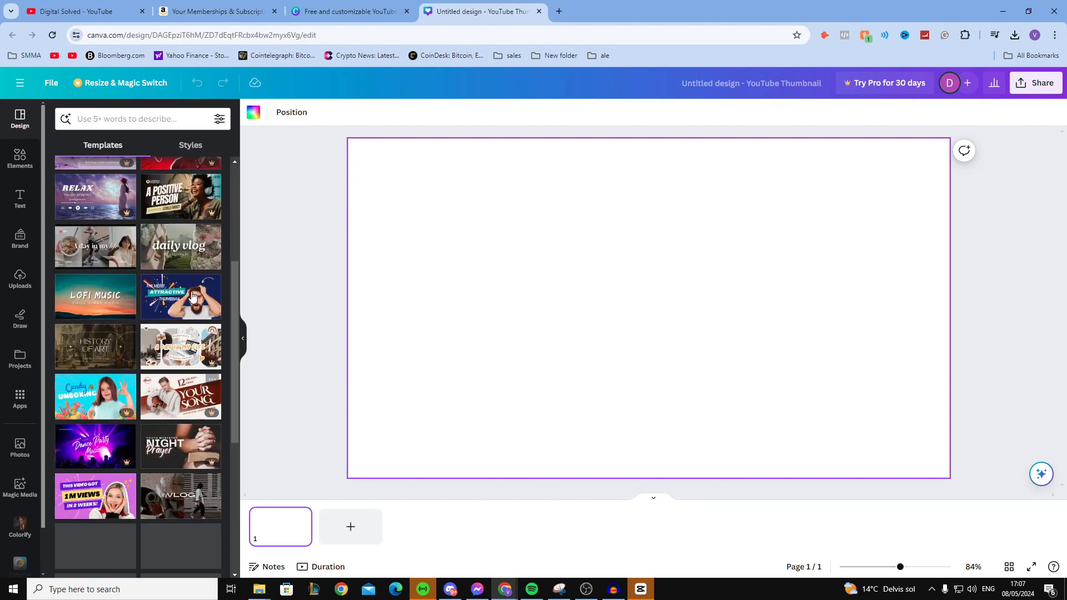
scroll(170, 300, up, 5)
click(163, 213)
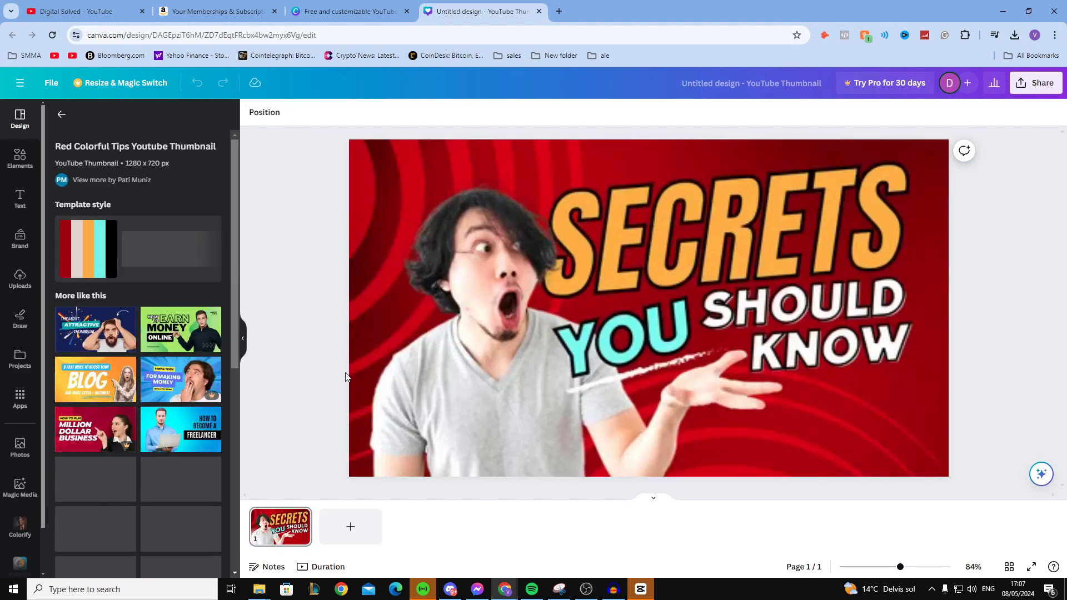
Examine the template's separate text and background elements by selecting them one after another, and return to the template list
click(559, 251)
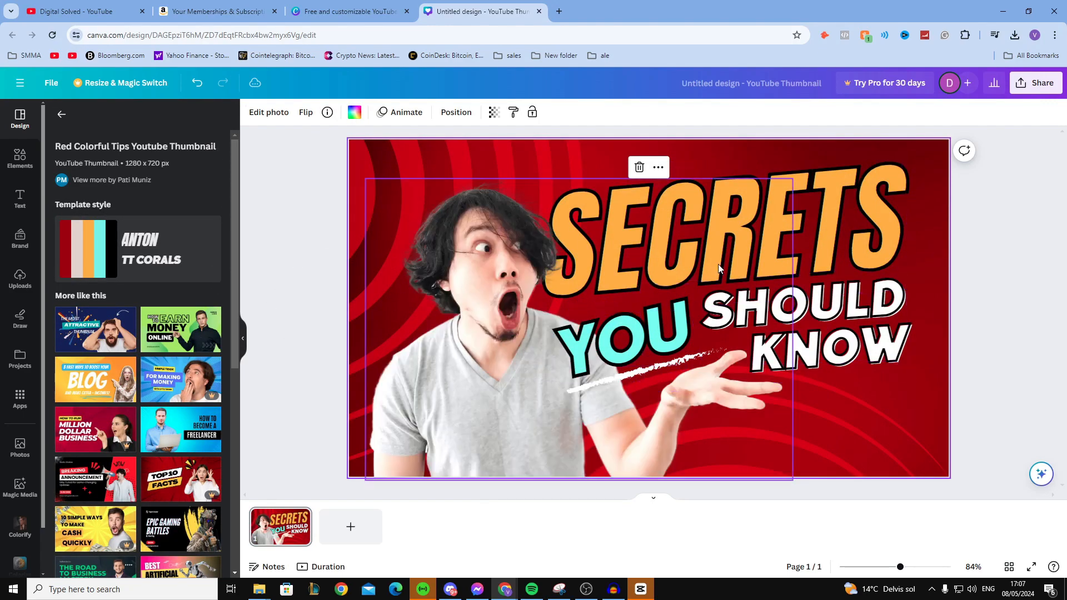
click(849, 325)
click(849, 323)
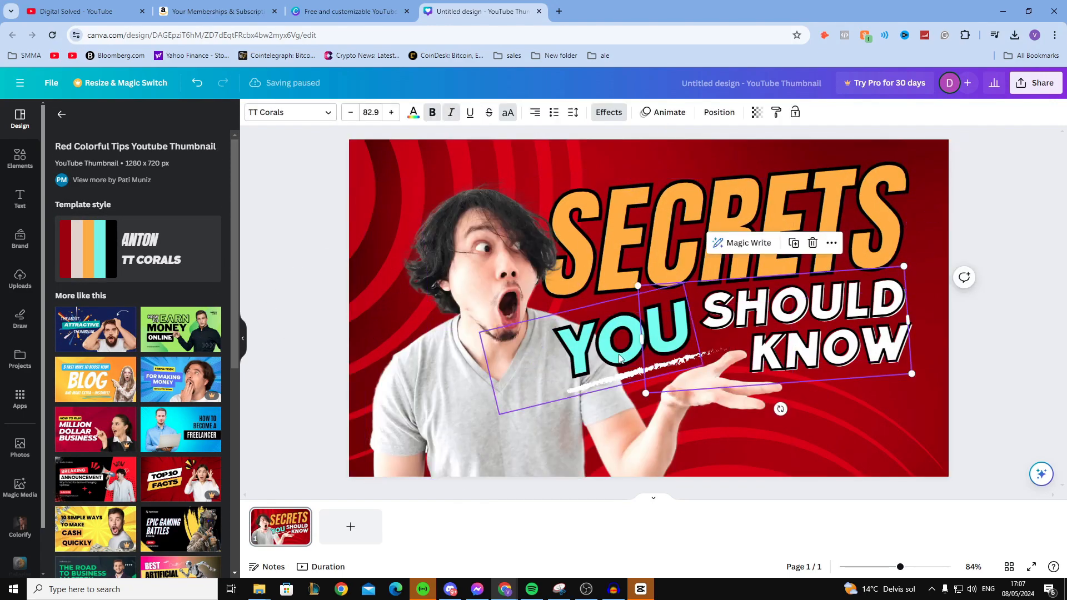
click(628, 340)
click(371, 176)
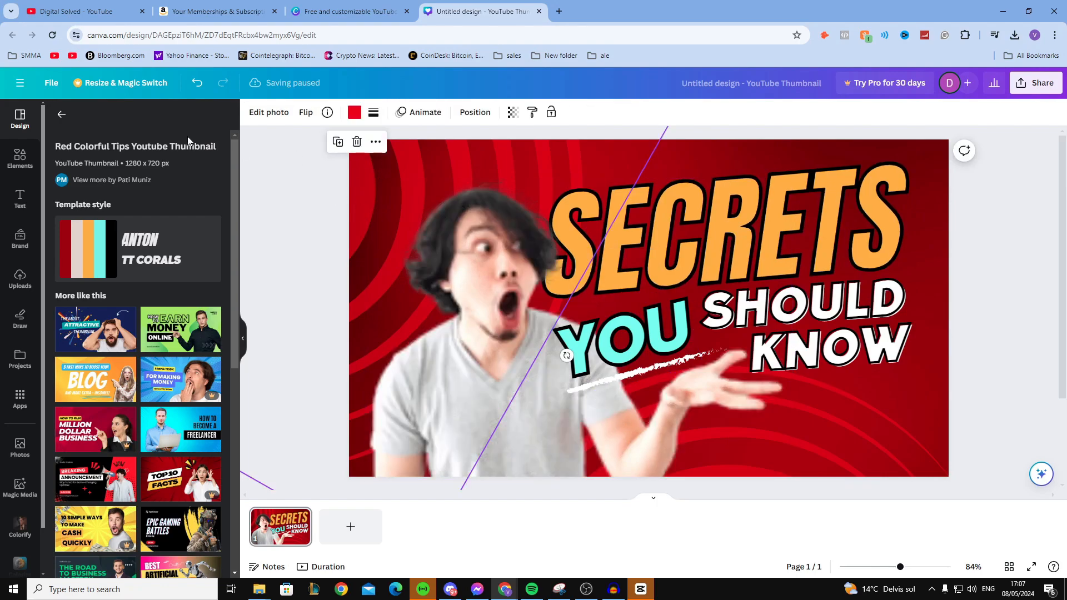
click(62, 115)
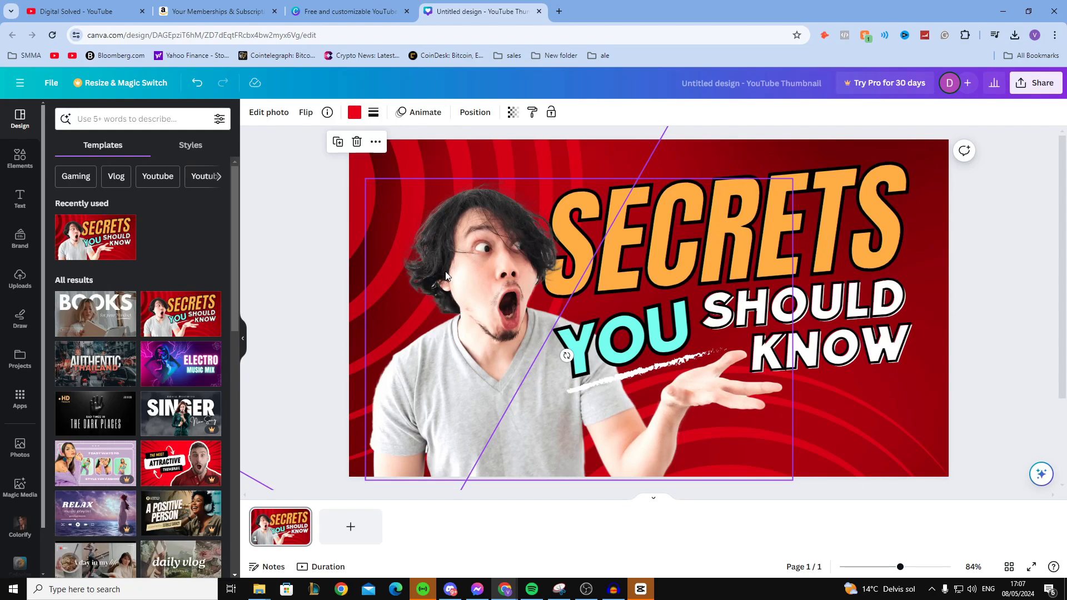
Delete the photo of the surprised man from the thumbnail
click(20, 160)
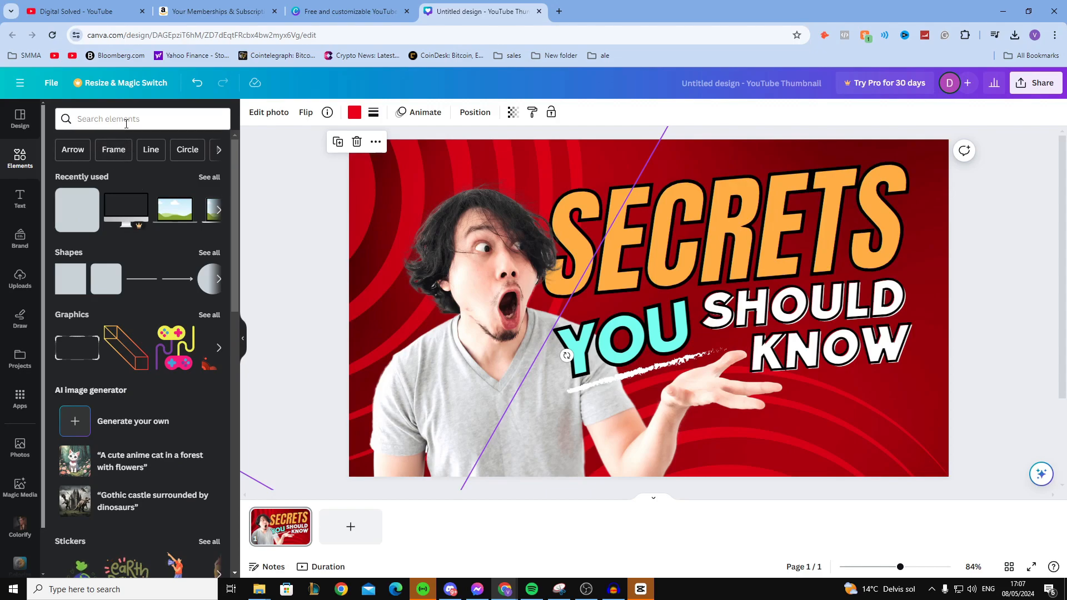
click(444, 325)
key(Delete)
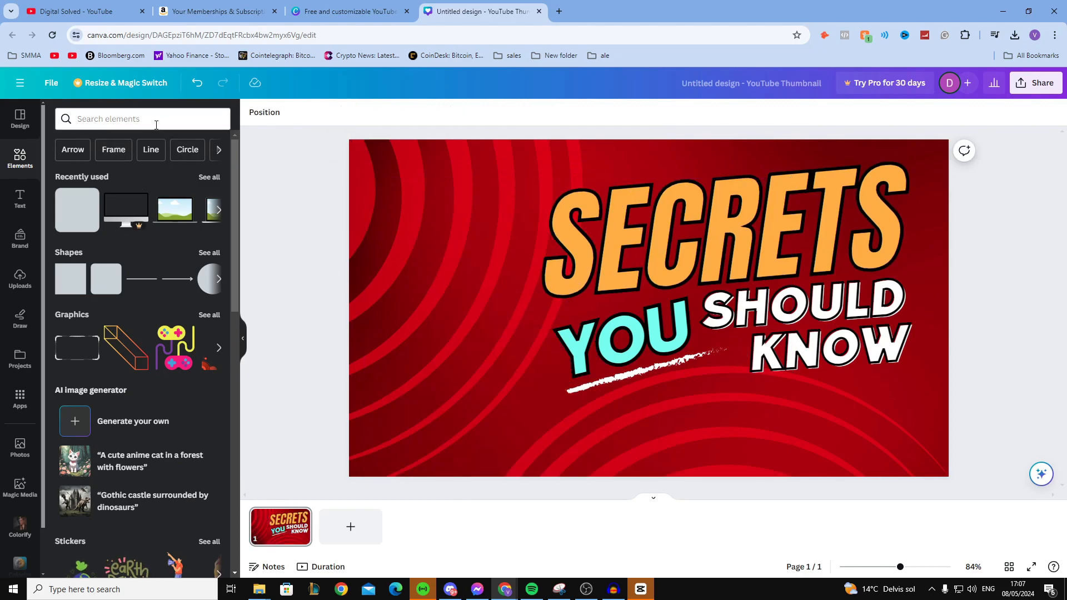
Search the elements for "computer" and limit the results to graphics
click(152, 122)
text(com)
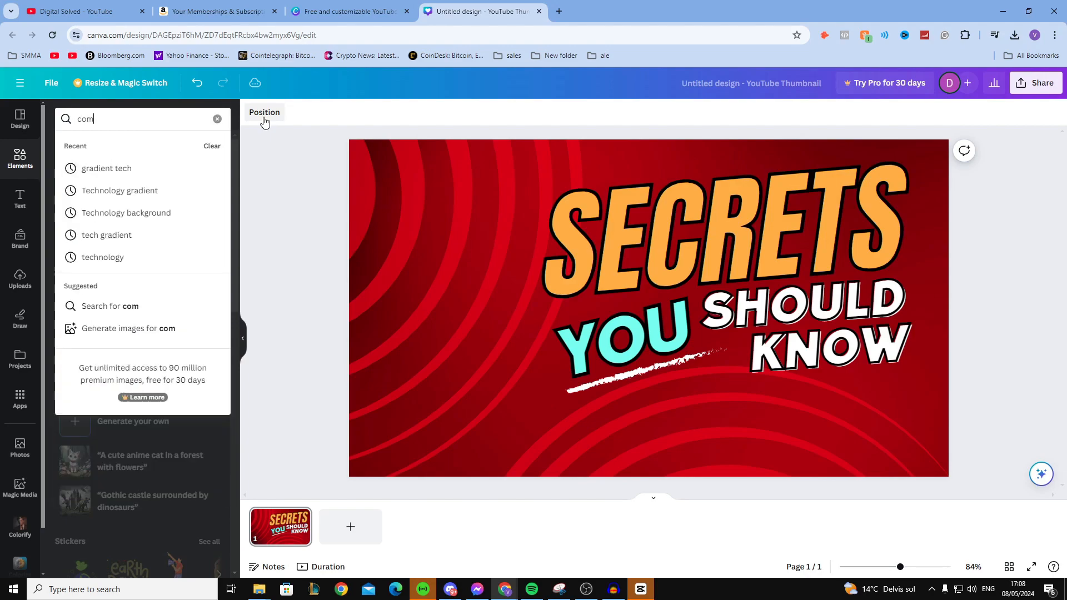
text(puter)
key(Return)
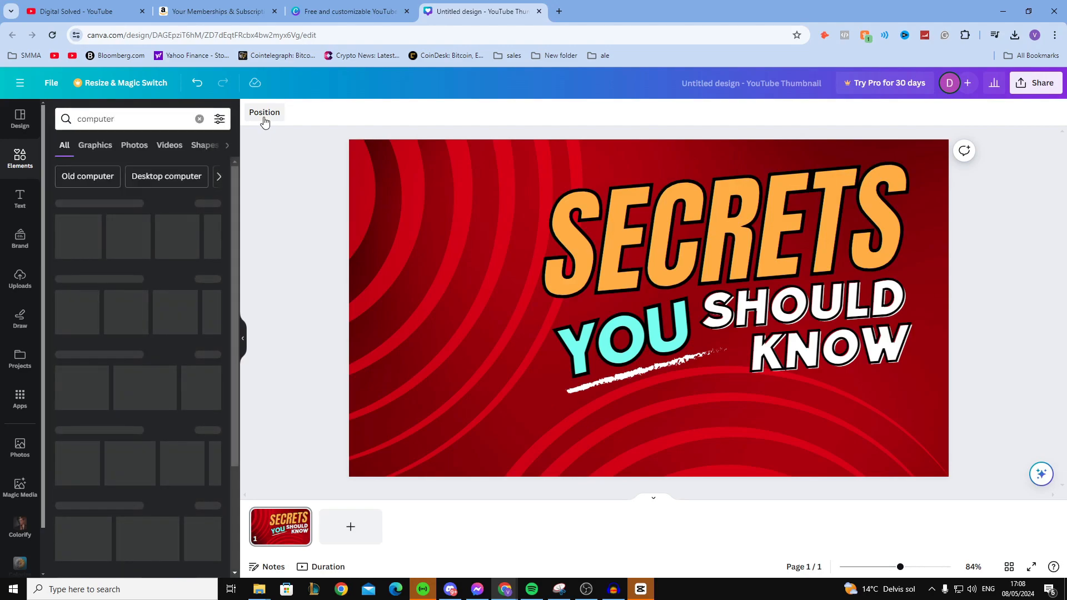
scroll(111, 311, down, 1)
scroll(113, 410, up, 1)
scroll(67, 433, down, 1)
scroll(67, 411, up, 1)
click(95, 146)
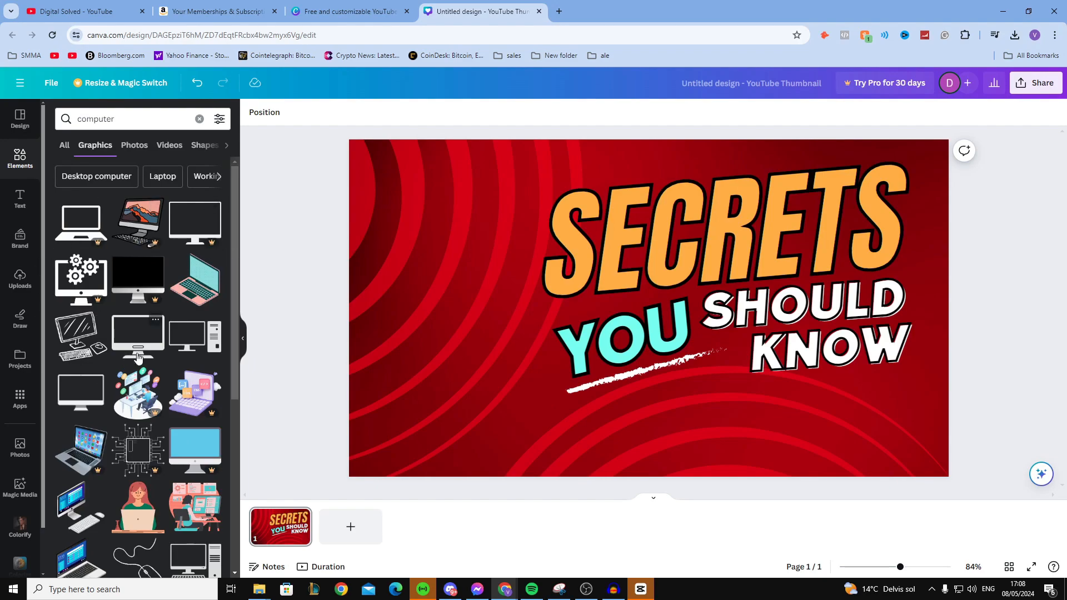
Add the white desktop monitor graphic beside the SECRETS headline, try a red colour on it and set it back to white
drag(135, 352, 414, 216)
click(354, 112)
click(61, 430)
click(212, 179)
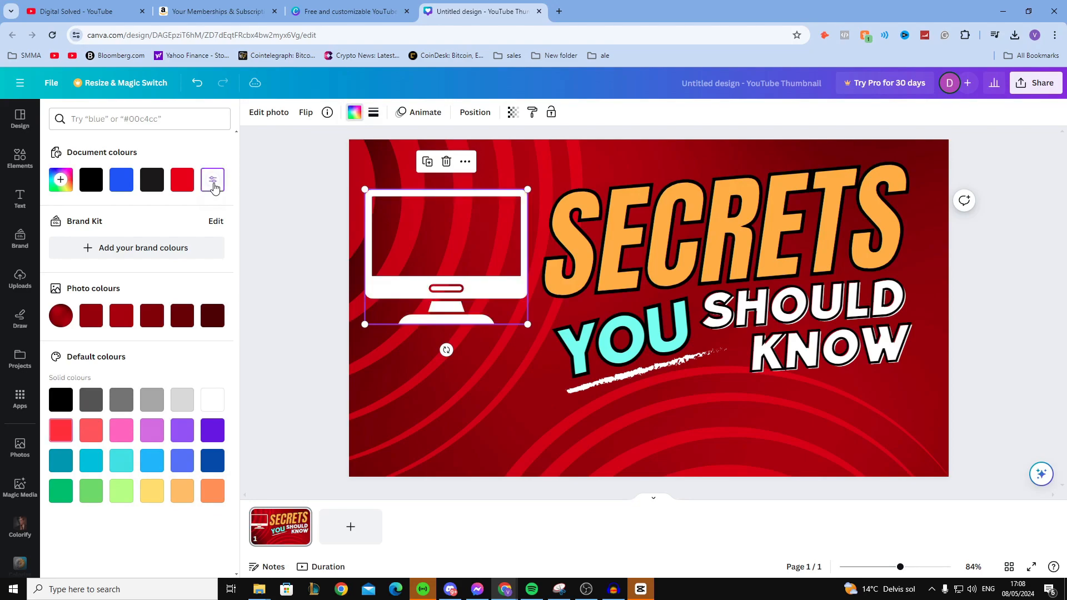
Reposition the monitor graphic in the upper-left area of the thumbnail and deselect it
drag(440, 313, 437, 348)
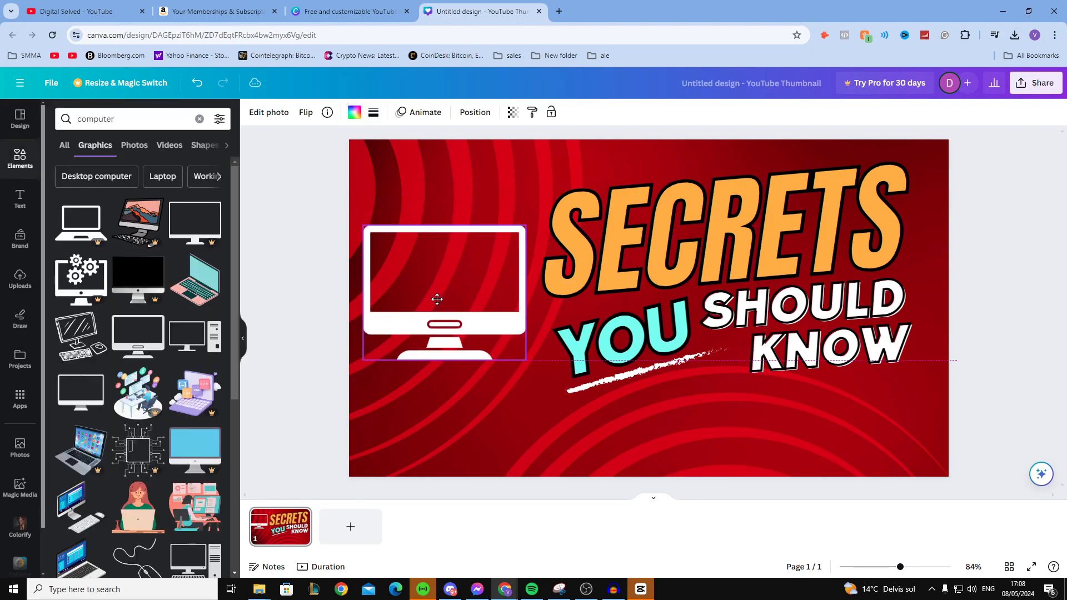
drag(408, 315, 408, 254)
double_click(415, 238)
click(282, 255)
click(254, 301)
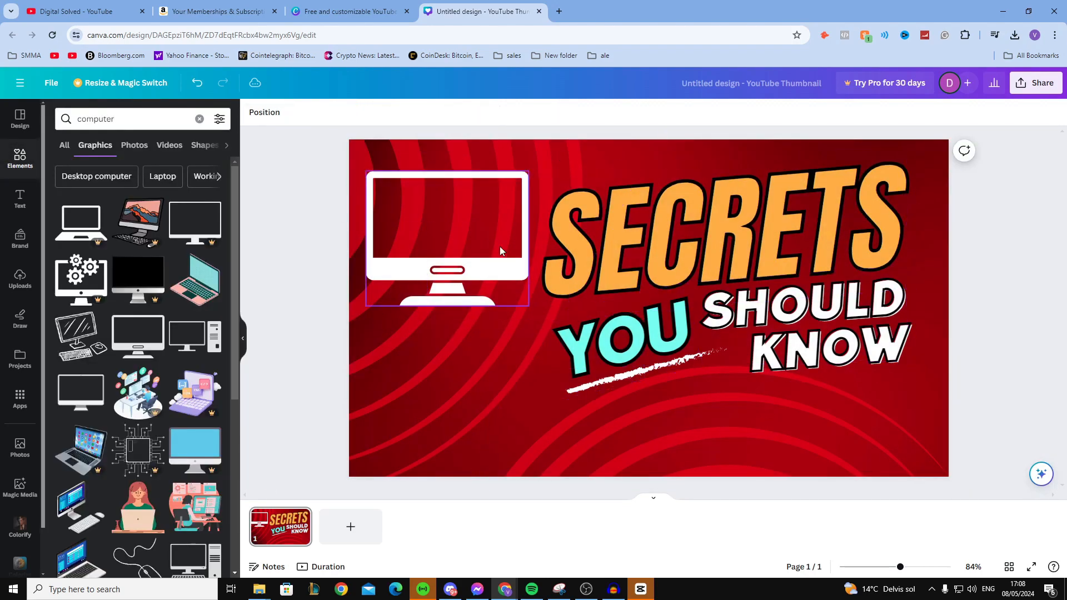
Delete the SECRETS, SHOULD KNOW and YOU texts and the white brush stroke below them
click(20, 199)
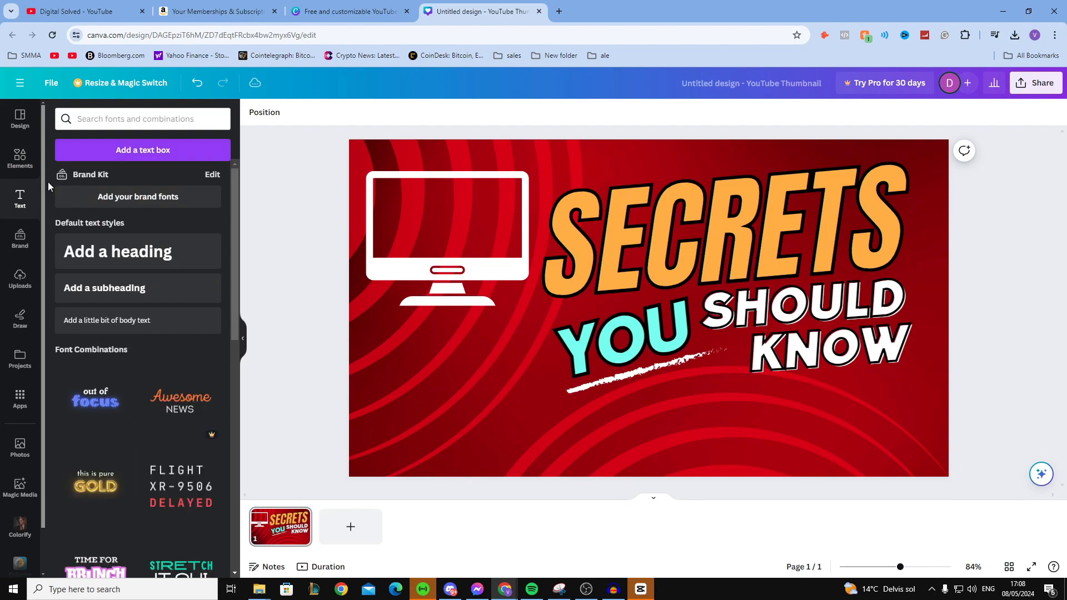
click(770, 267)
key(Delete)
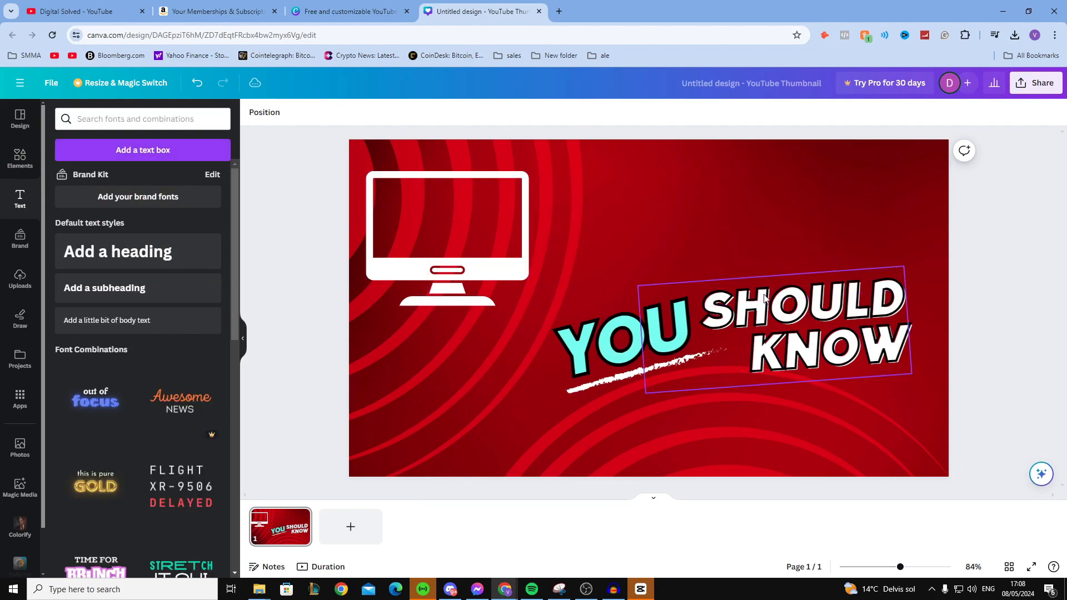
click(795, 316)
key(Delete)
click(665, 333)
key(Delete)
click(662, 368)
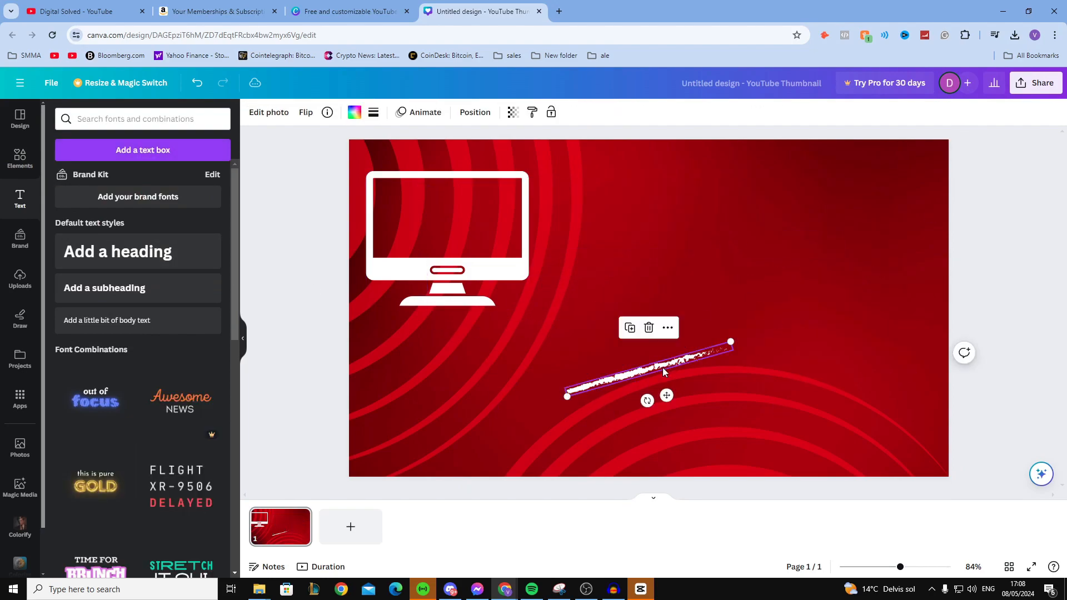
key(Delete)
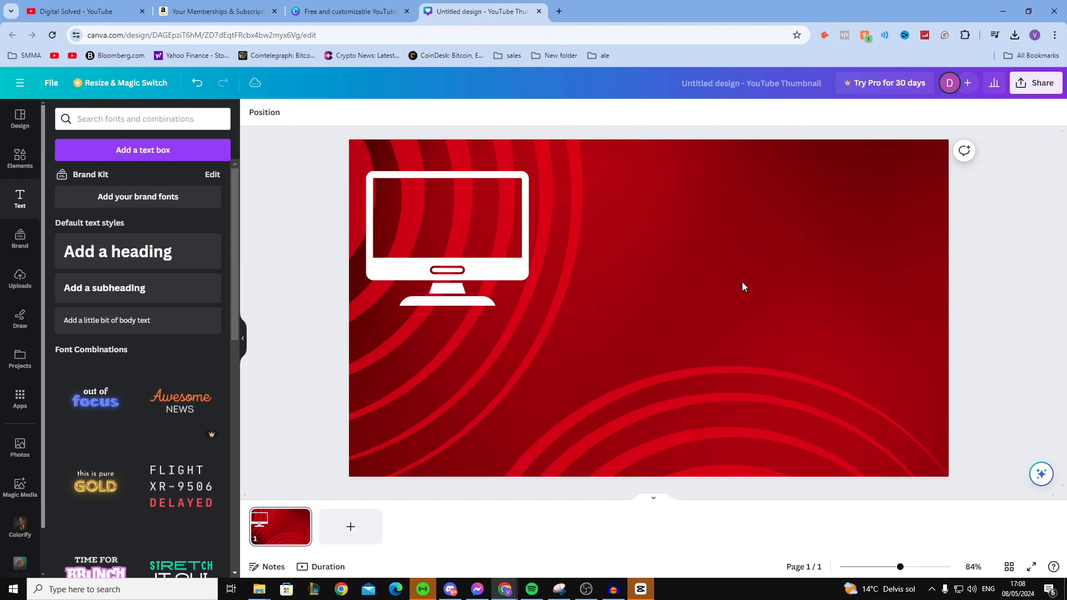
Undo the four deletions of the texts and brush stroke, and redo them
click(197, 82)
click(197, 83)
click(197, 83)
click(198, 82)
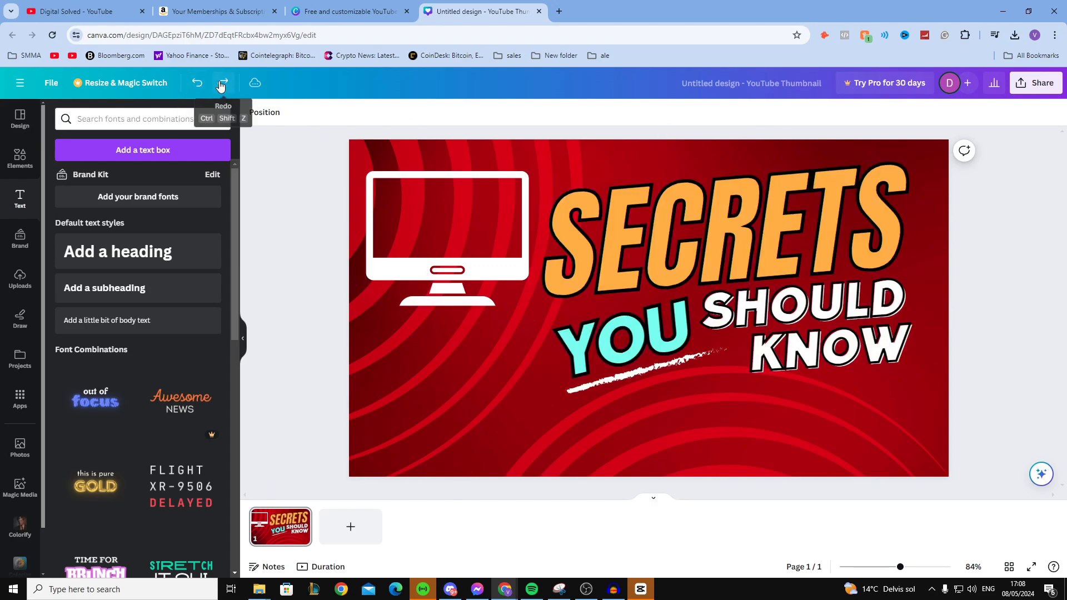
click(222, 83)
click(222, 83)
click(222, 82)
click(222, 82)
Move the monitor graphic to the right side of the thumbnail and enlarge it to nearly half the page width
drag(439, 234, 818, 343)
drag(764, 285, 661, 194)
drag(721, 267, 728, 274)
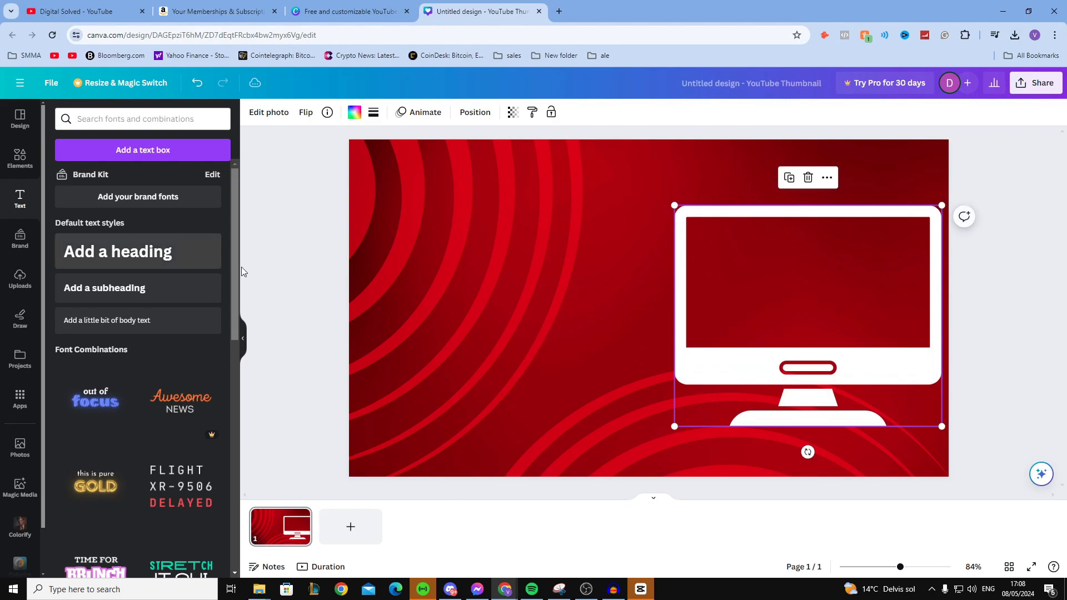
Add a heading on the left half of the thumbnail, beside the monitor, and set its text to "Youtube Video"
click(146, 251)
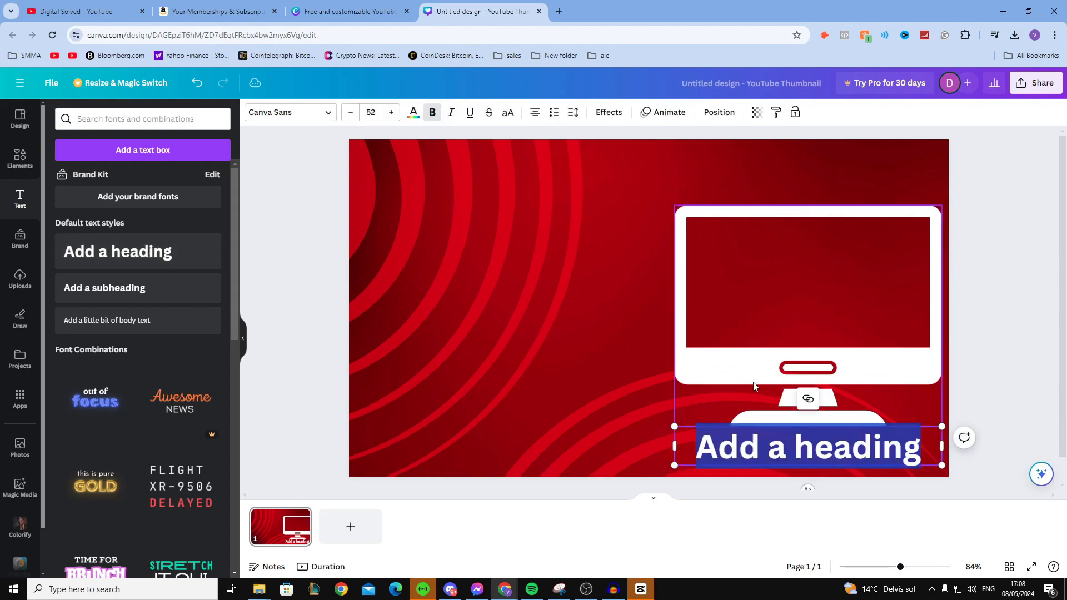
drag(778, 447, 465, 251)
click(517, 253)
click(523, 252)
drag(610, 243, 360, 246)
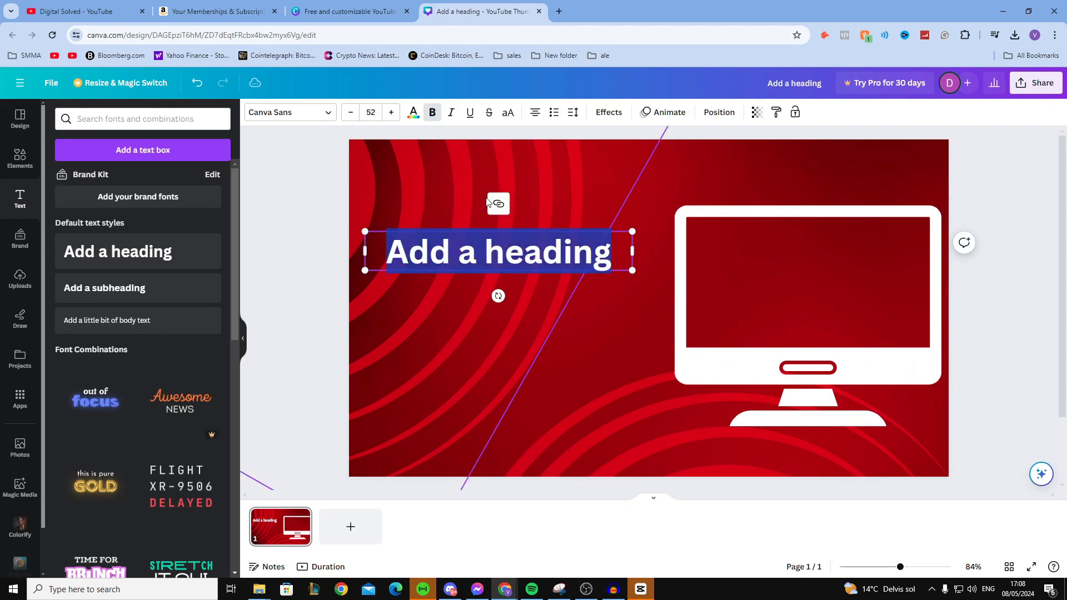
text(Youtube Vide)
key(BackSpace)
key(BackSpace)
text(deo)
key(Return)
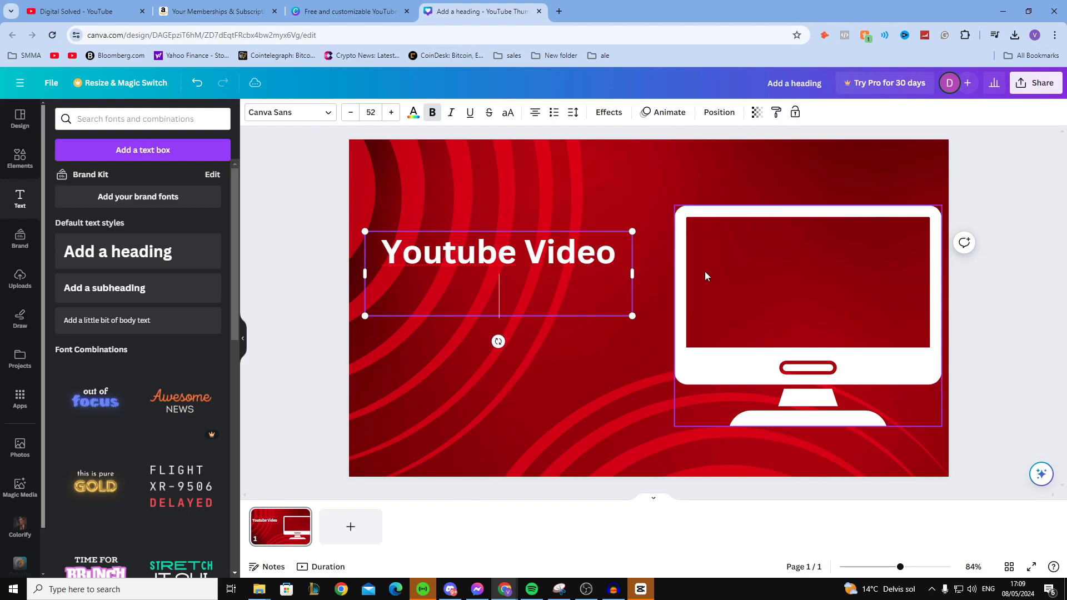
click(324, 274)
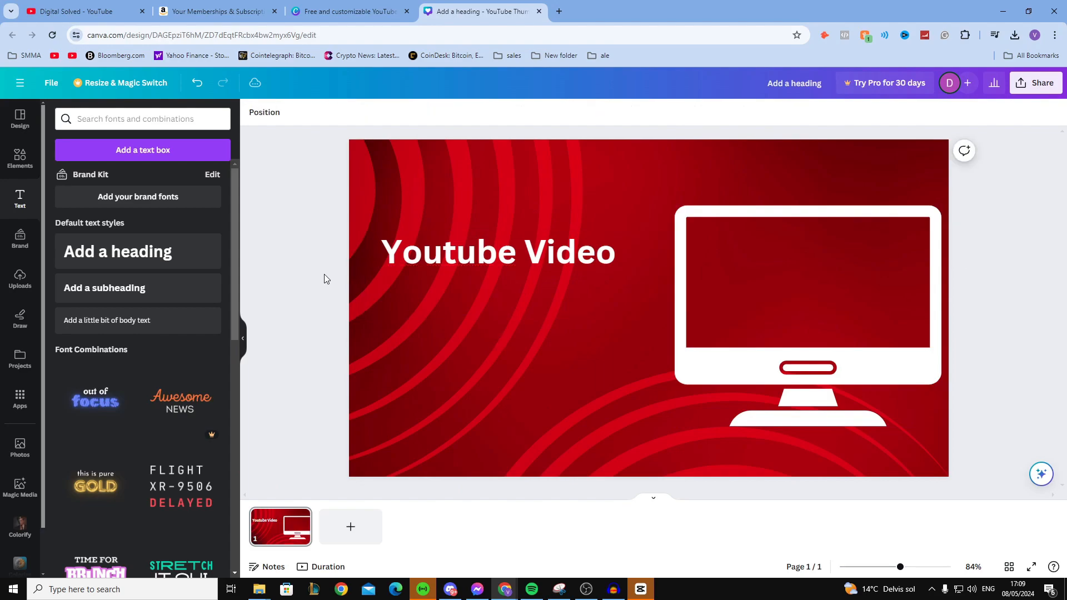
Add a square shape below the heading and stretch it into a wide rectangle
click(20, 158)
click(199, 119)
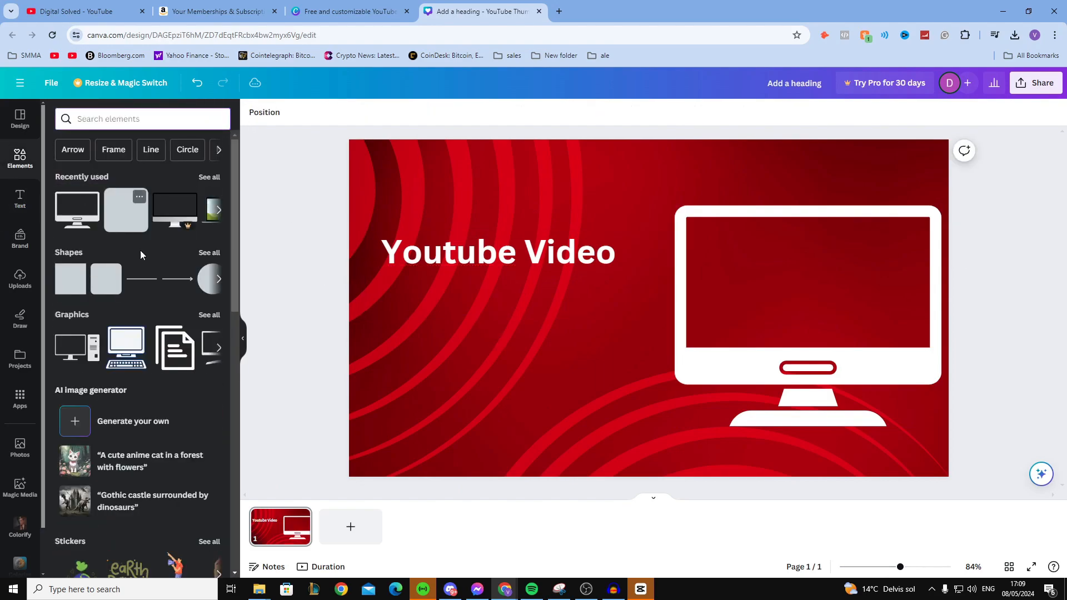
drag(73, 285, 362, 350)
drag(452, 377, 554, 382)
Recolour the wide rectangle below the heading with the darkest red of the photo colours
click(308, 112)
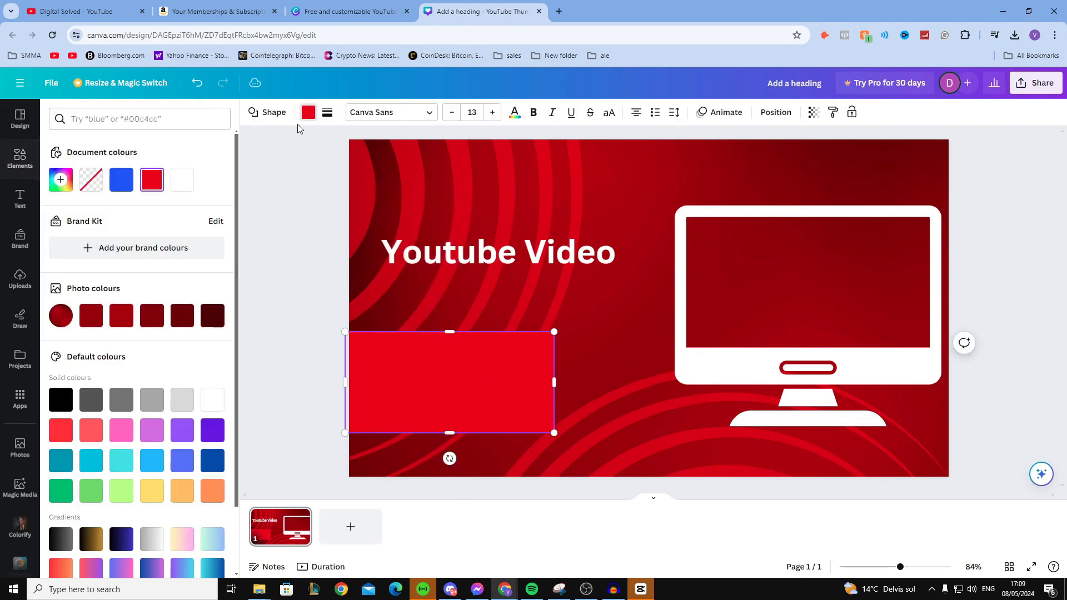
click(213, 315)
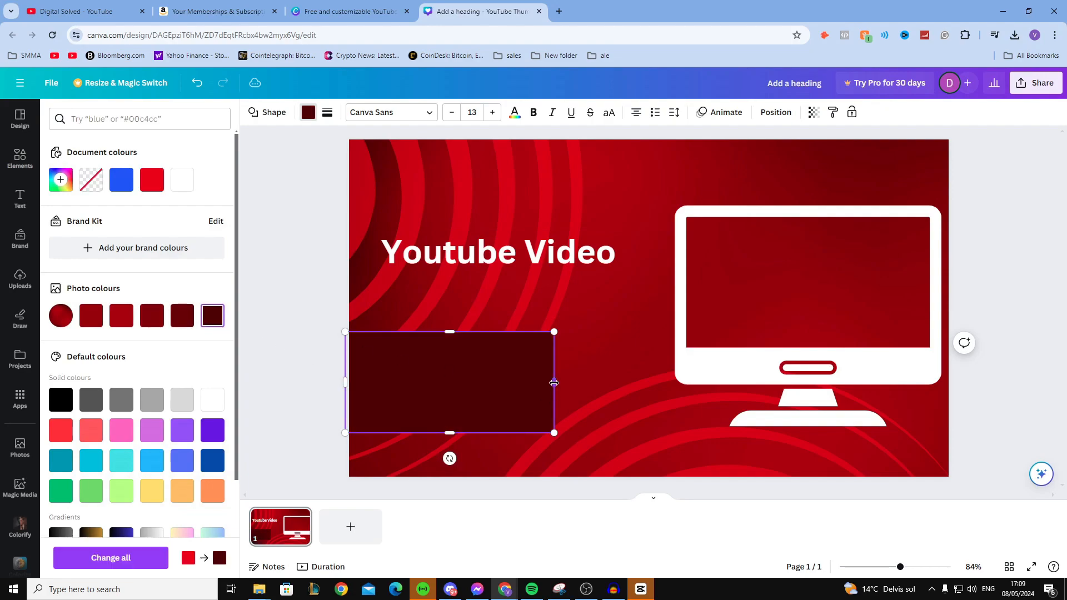
click(308, 112)
Rotate the dark rectangle diagonally, enlarge it and place it so that it fills the thumbnail's lower-left corner
drag(450, 458, 419, 457)
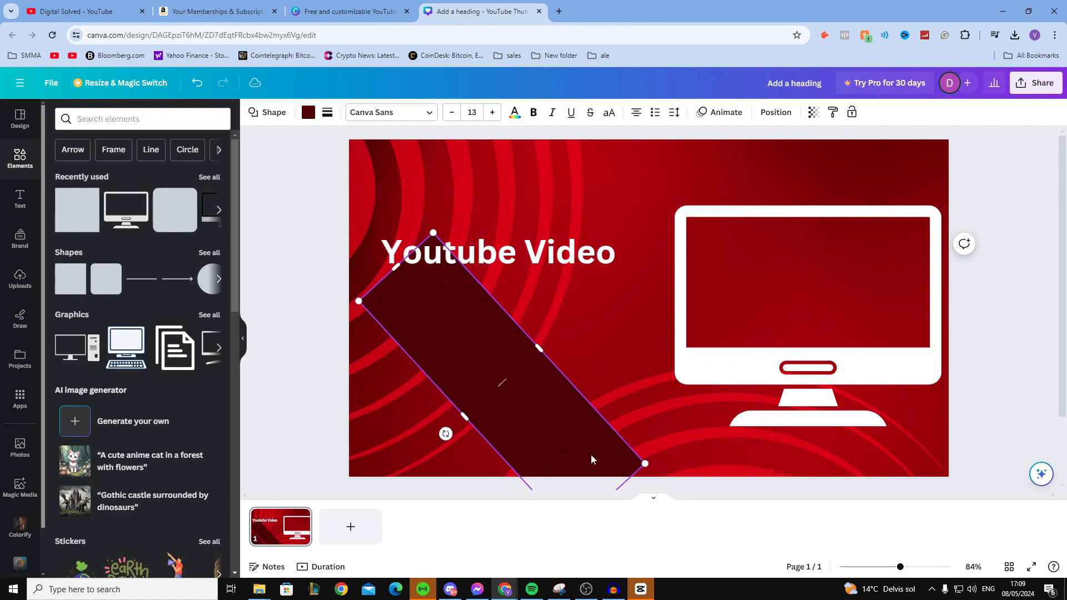
drag(560, 416, 433, 469)
drag(410, 395, 544, 459)
scroll(553, 461, down, 2)
drag(293, 185, 278, 169)
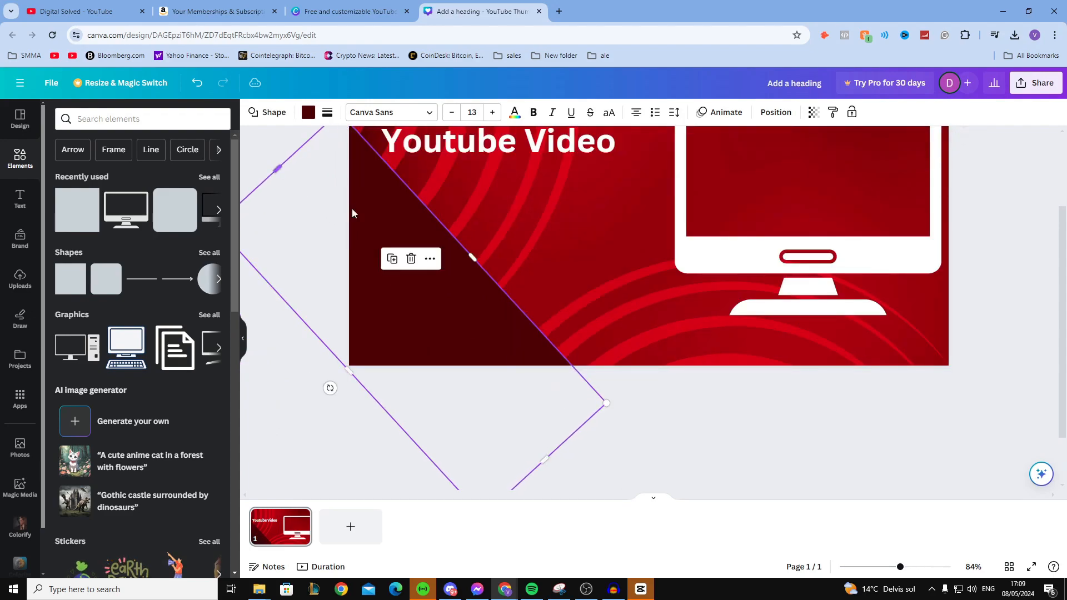
scroll(724, 435, up, 1)
scroll(727, 460, up, 1)
Delete the red curved-line pattern in the thumbnail's upper-left area
click(969, 256)
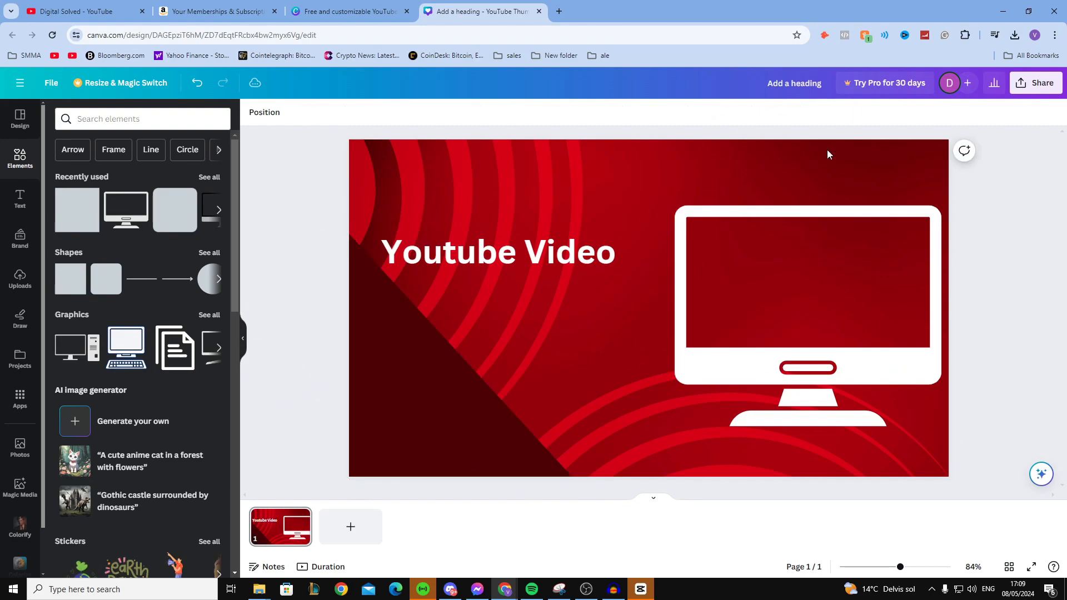
click(425, 162)
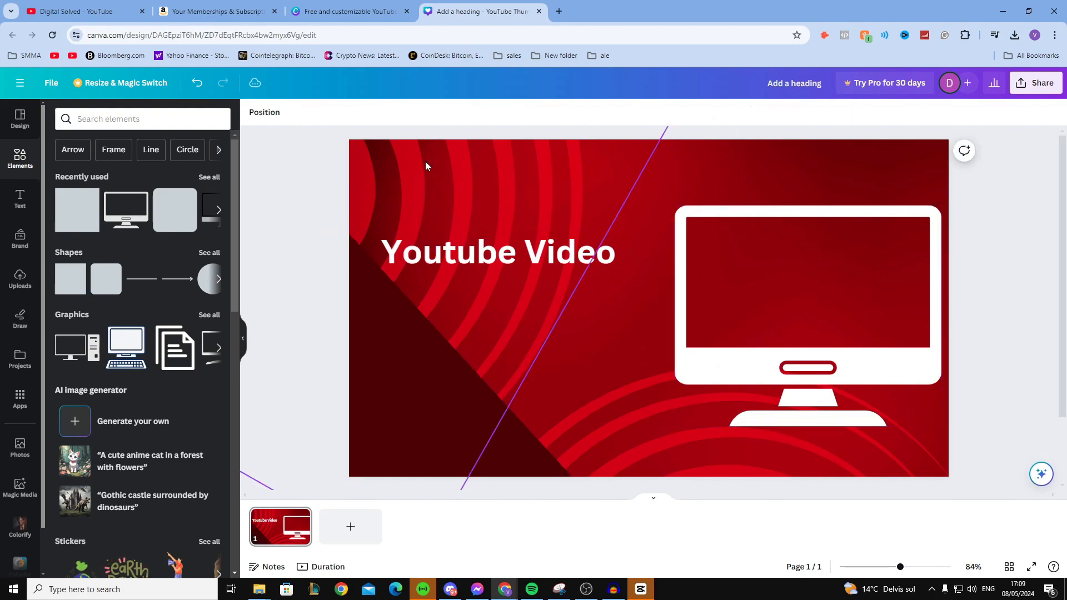
key(Delete)
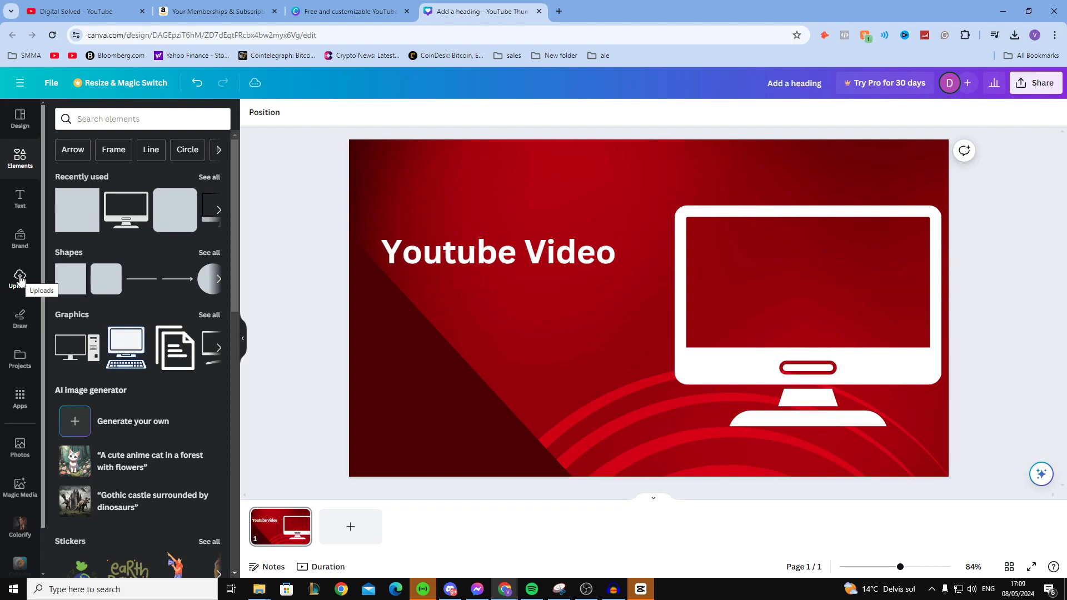
Open the Pexels stock photo site in a new browser tab and look over its home page
click(559, 12)
text(pexels)
key(Return)
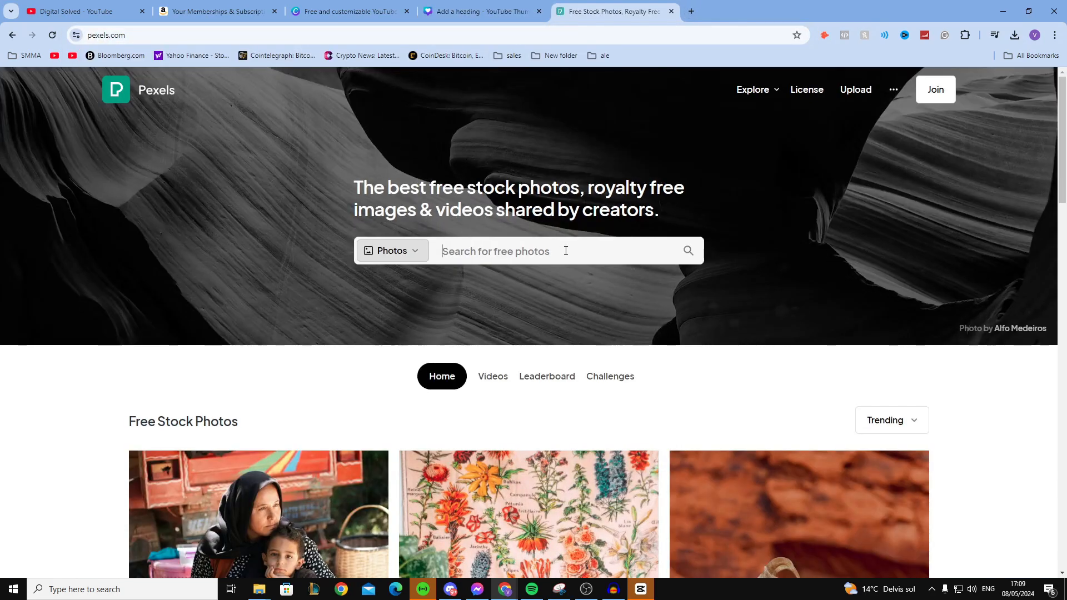
scroll(561, 241, down, 1)
click(534, 191)
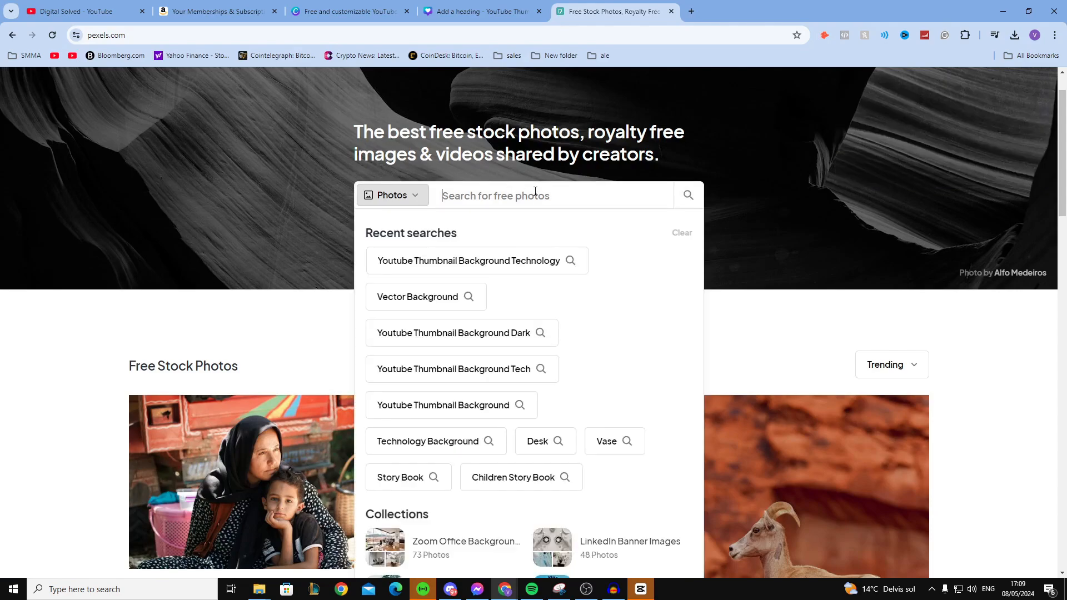
click(726, 275)
scroll(528, 267, down, 3)
scroll(524, 249, up, 4)
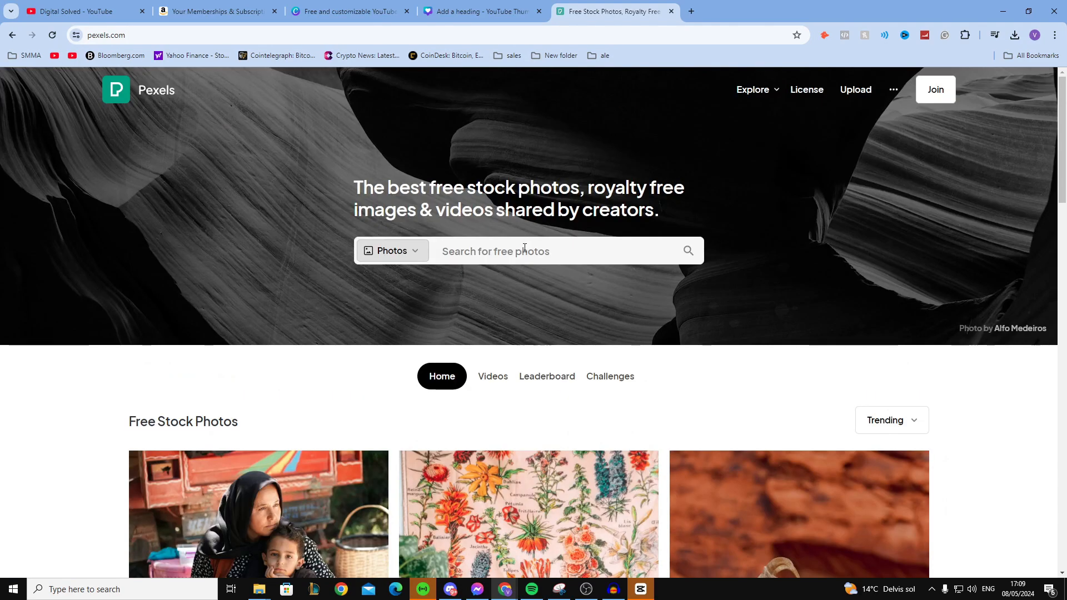
Search Pexels photos for "video game" and browse the pictures
text(video game)
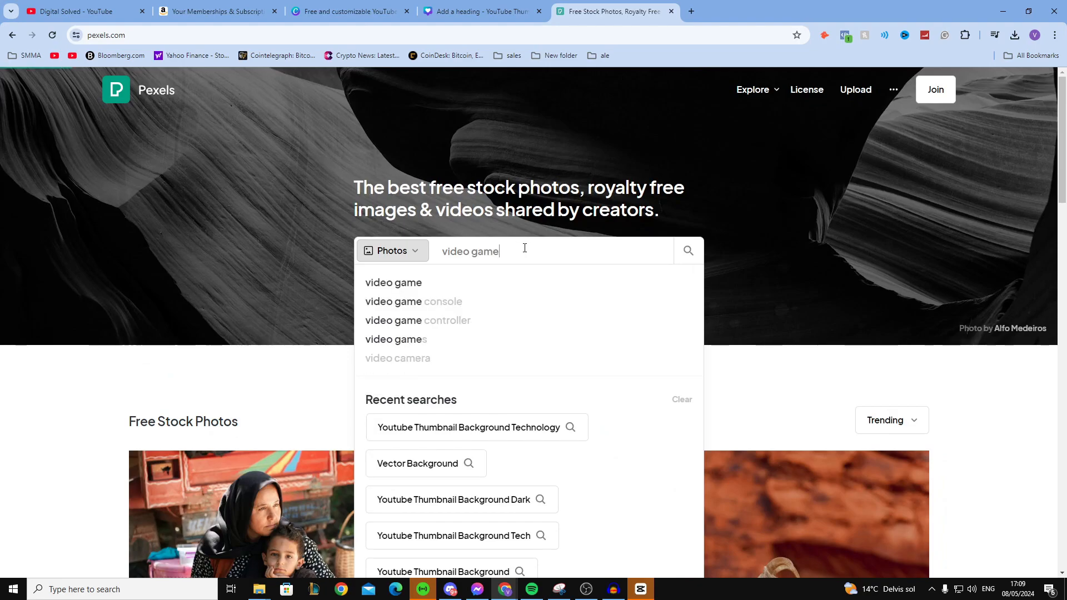
key(Return)
scroll(461, 365, down, 3)
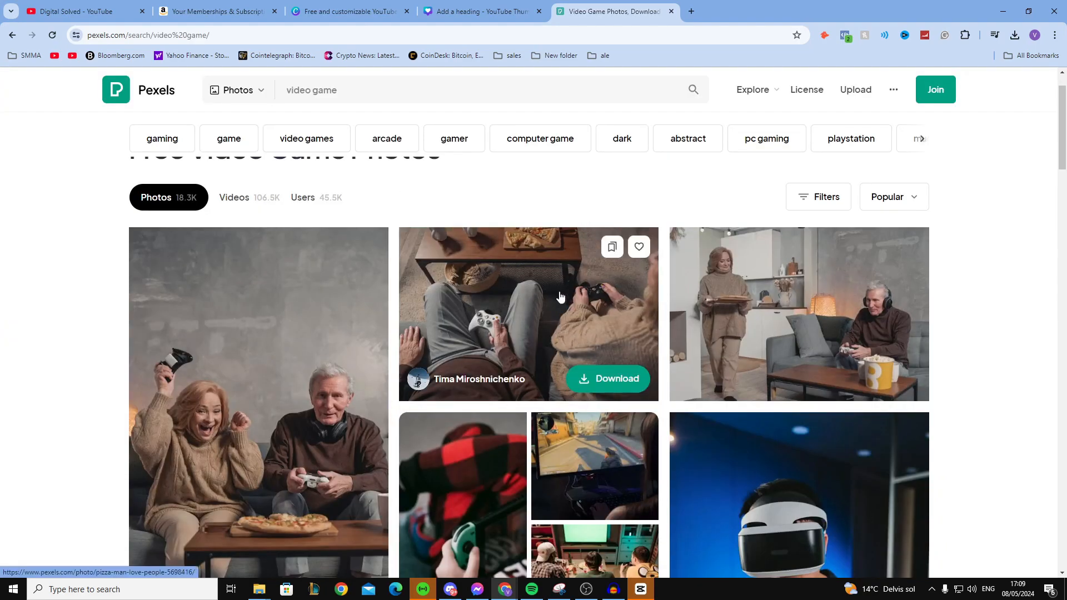
scroll(461, 365, down, 4)
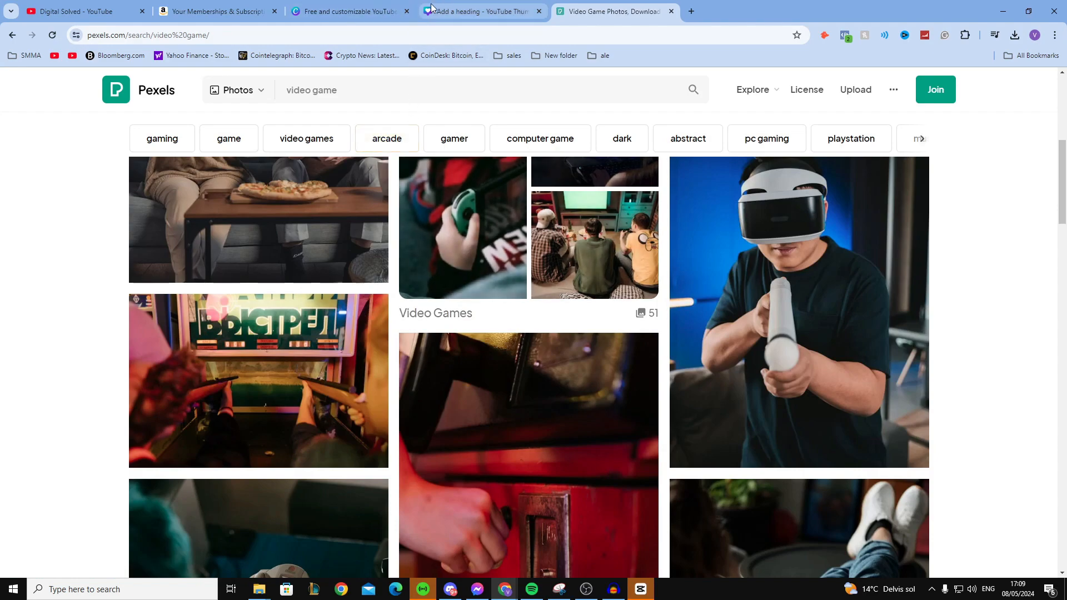
Switch back to the Canva thumbnail and look over the apps, projects, drawing tools and templates
click(477, 12)
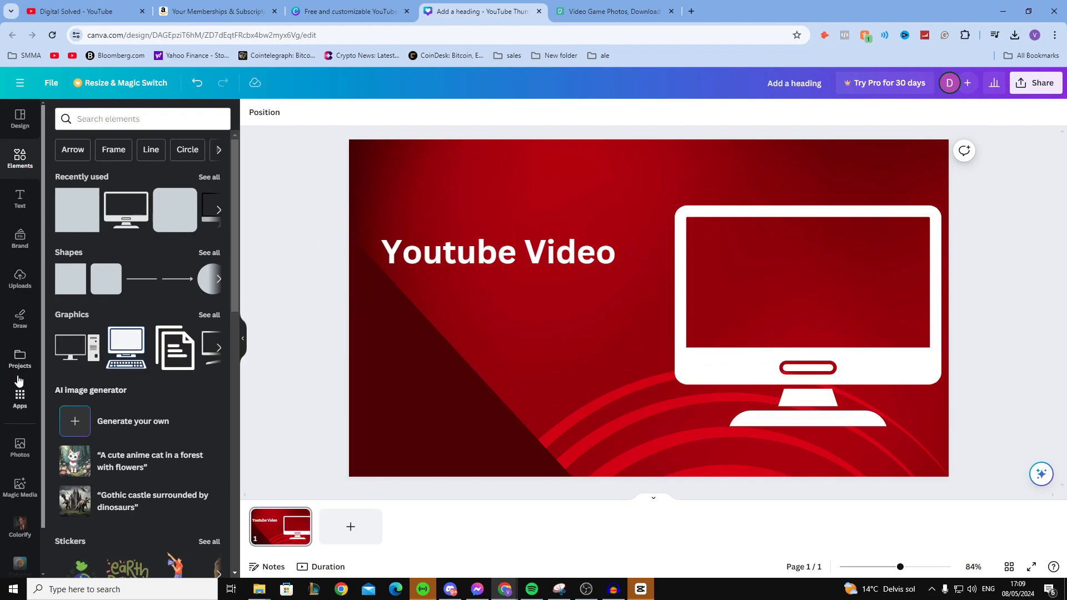
click(21, 398)
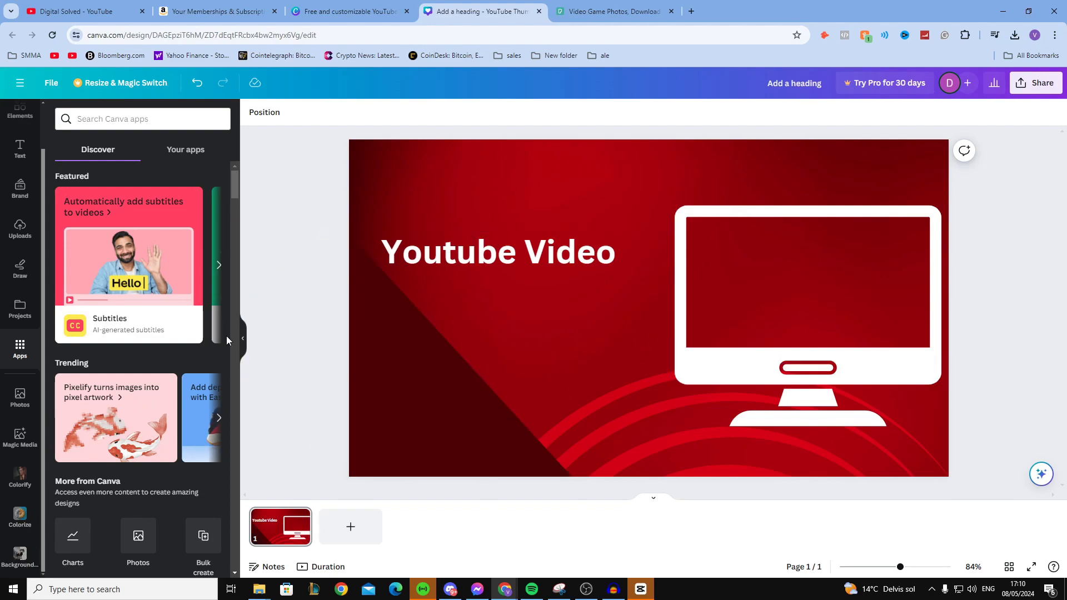
scroll(20, 325, up, 1)
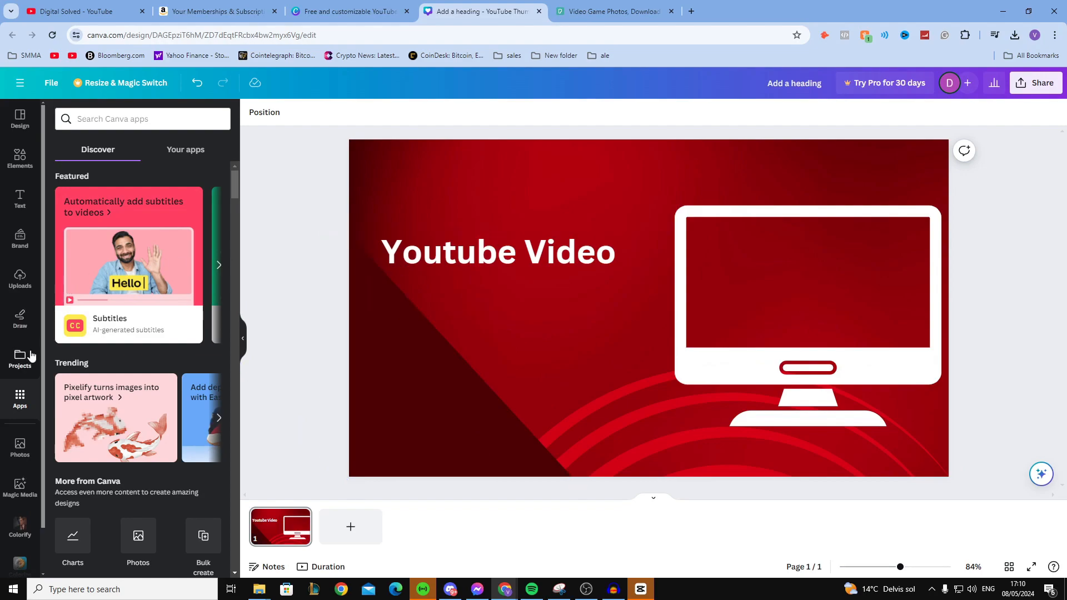
click(32, 355)
click(21, 320)
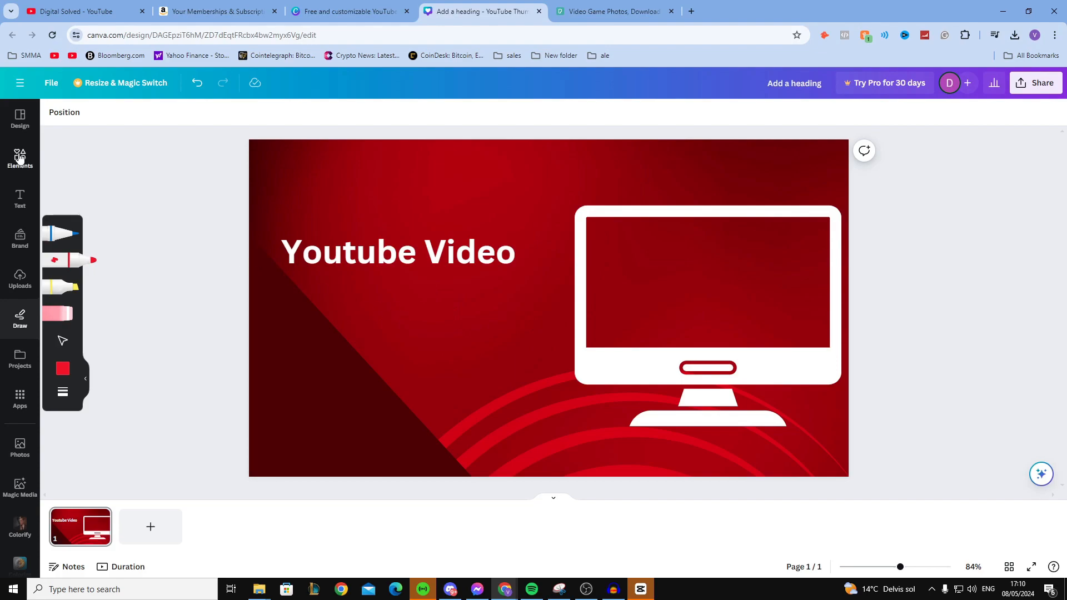
click(20, 117)
Move the "Youtube Video" heading closer to the thumbnail's upper edge and set its font to Cloud
click(461, 281)
drag(462, 281, 464, 240)
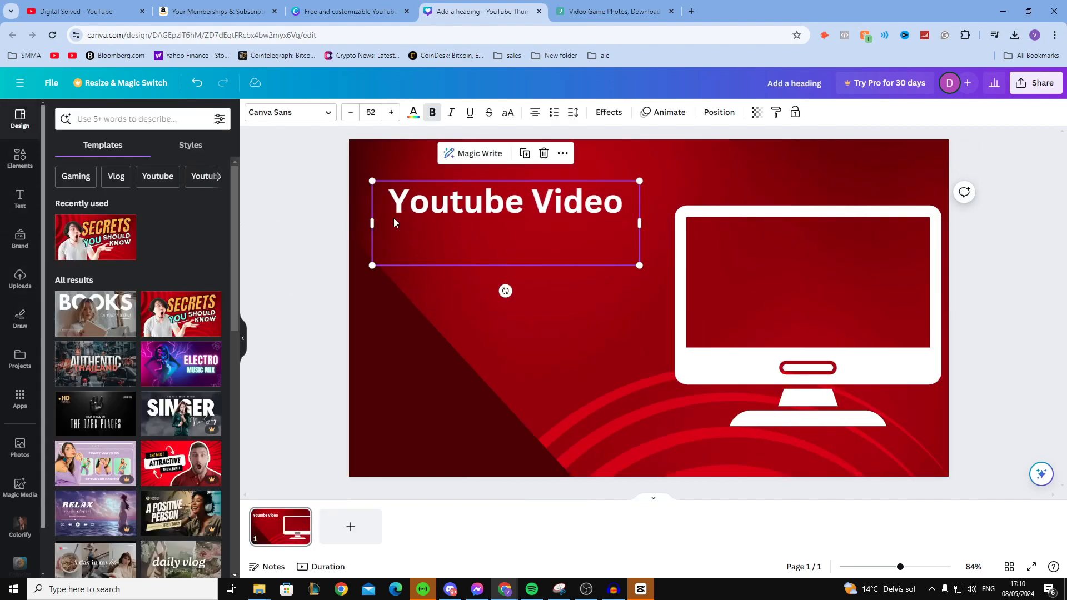
double_click(456, 201)
click(305, 115)
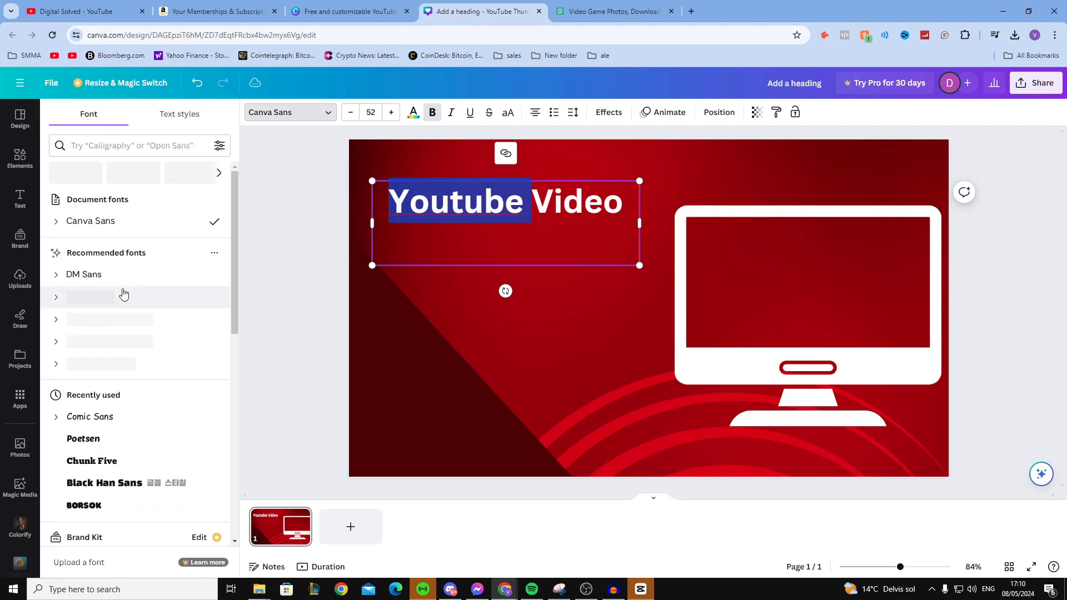
click(128, 364)
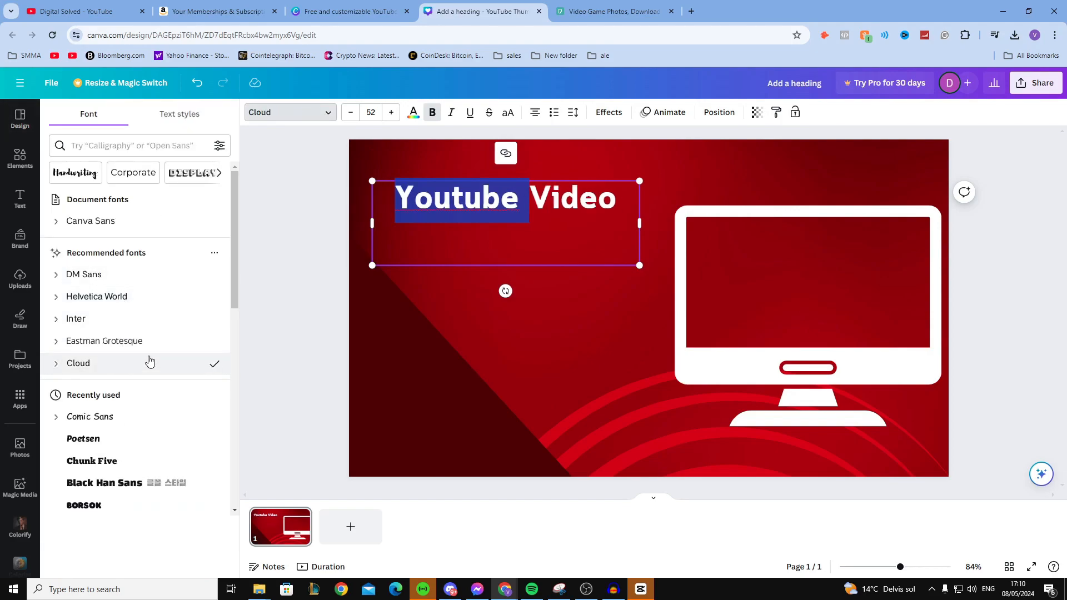
Enlarge the heading to a font size of about 59.8, so its box reaches the monitor graphic
click(324, 235)
click(319, 239)
drag(638, 268, 678, 277)
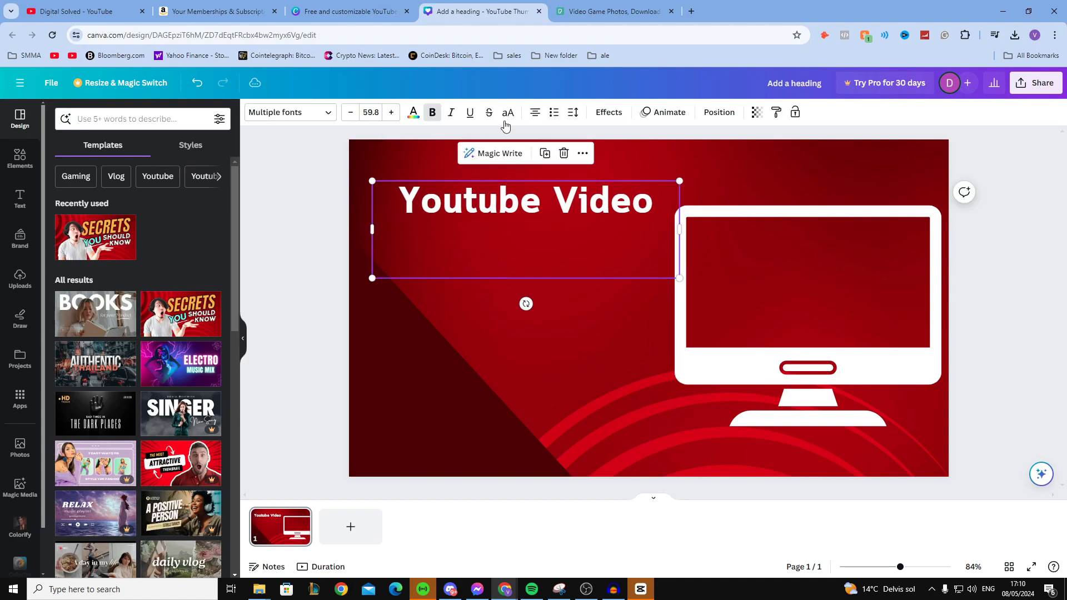
Give the heading a black Background effect with slightly more roundness and less spread, and shift the heading slightly left
click(609, 113)
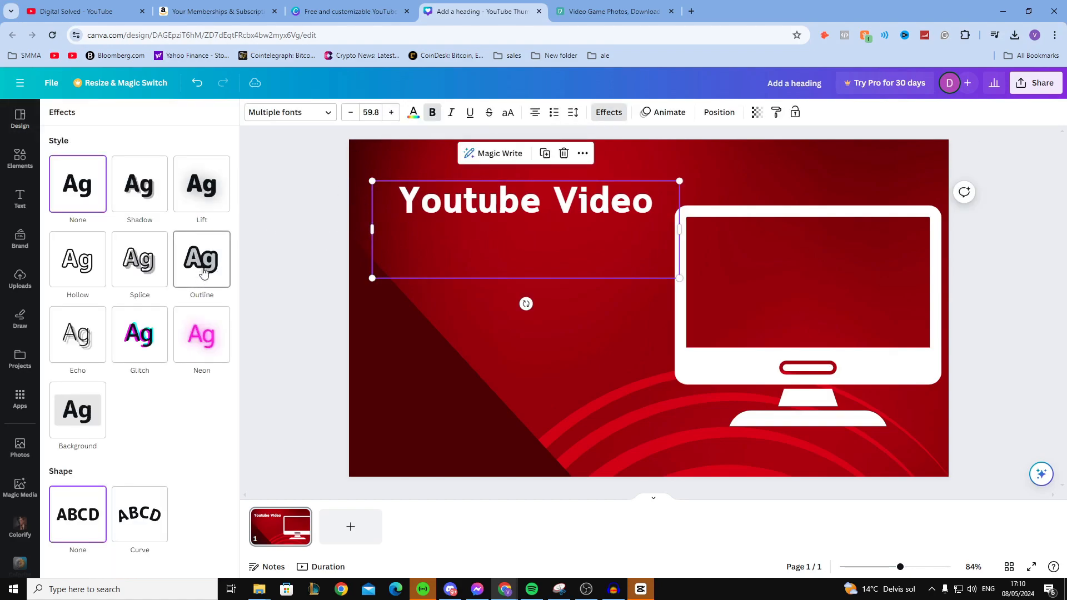
click(84, 414)
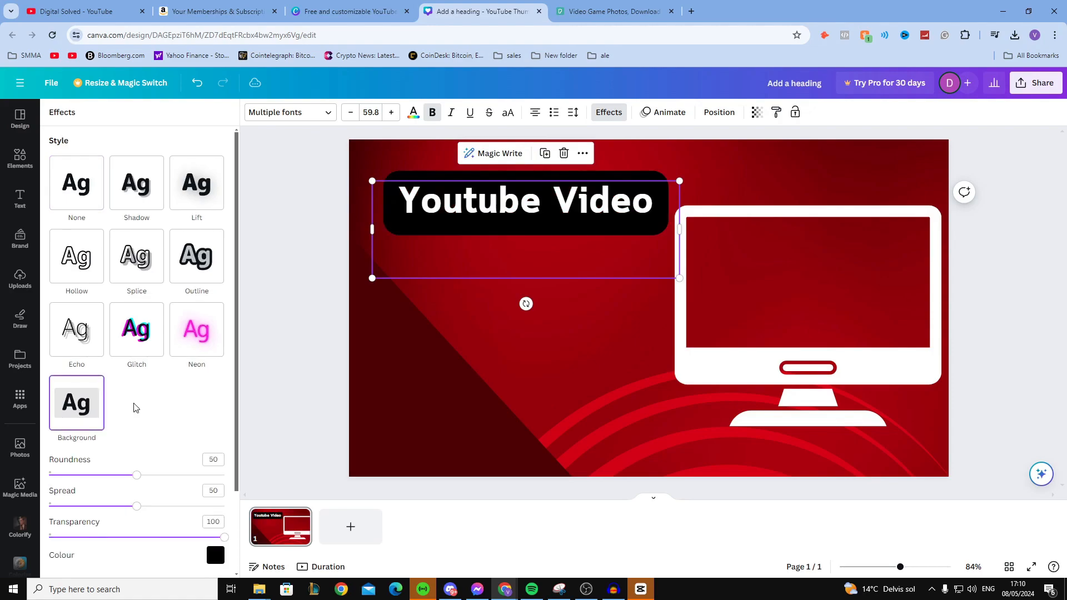
click(200, 266)
click(79, 466)
mouse_move(136, 477)
mouse_down()
mouse_move(88, 477)
mouse_move(146, 477)
mouse_up()
drag(139, 513, 96, 512)
click(310, 242)
drag(499, 219, 484, 223)
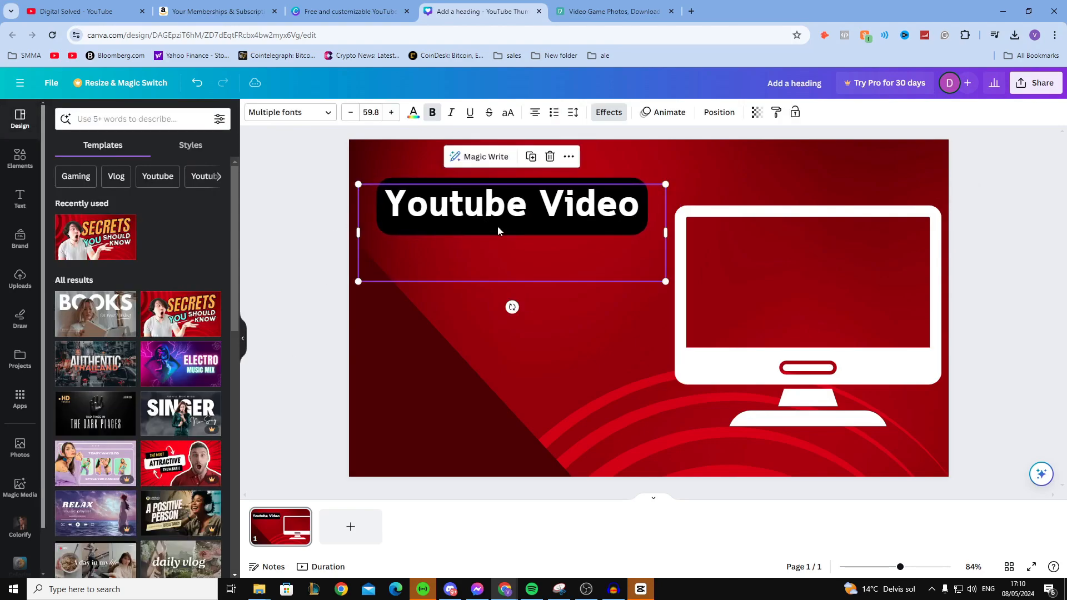
Search the graphics for "books" and fit the blue, yellow and red book stack inside the monitor's screen
click(820, 323)
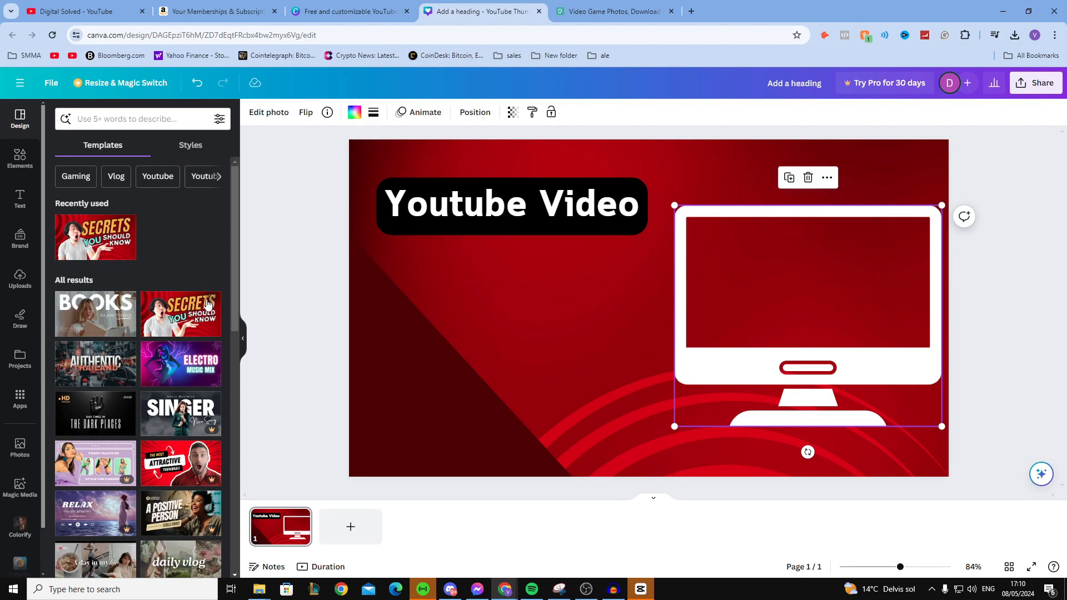
click(19, 158)
click(127, 122)
text(books)
key(Return)
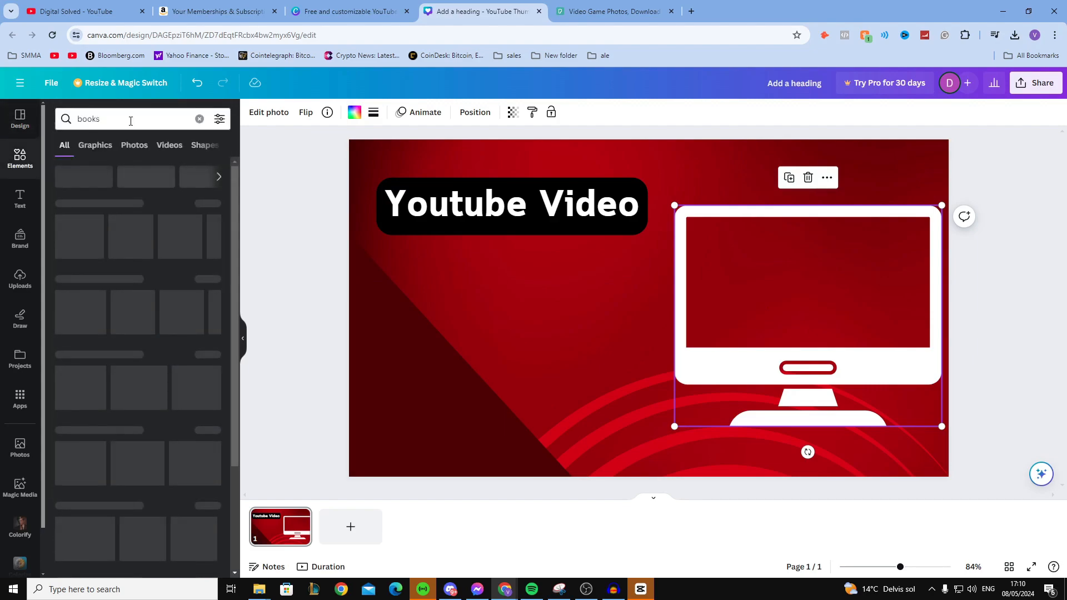
click(94, 150)
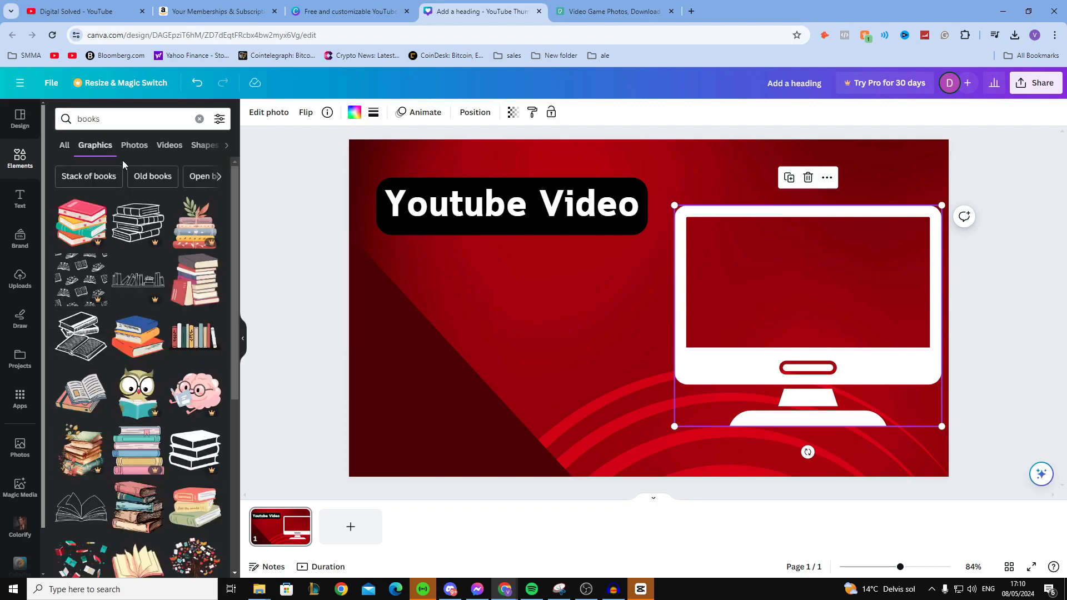
drag(137, 336, 739, 243)
drag(794, 286, 797, 278)
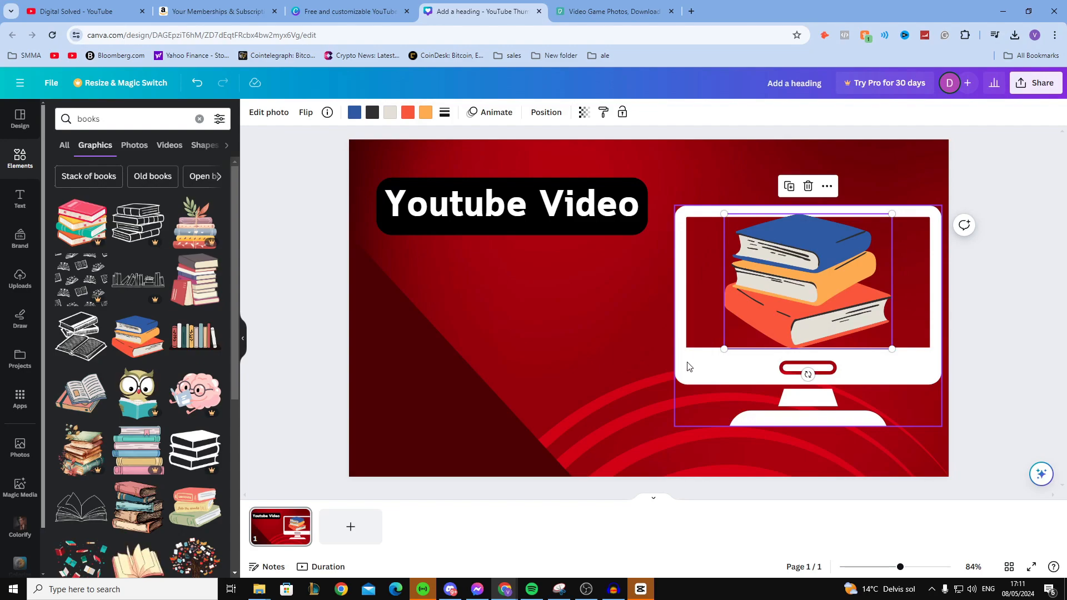
key(ctrl+Tab)
key(ctrl+shift+Tab)
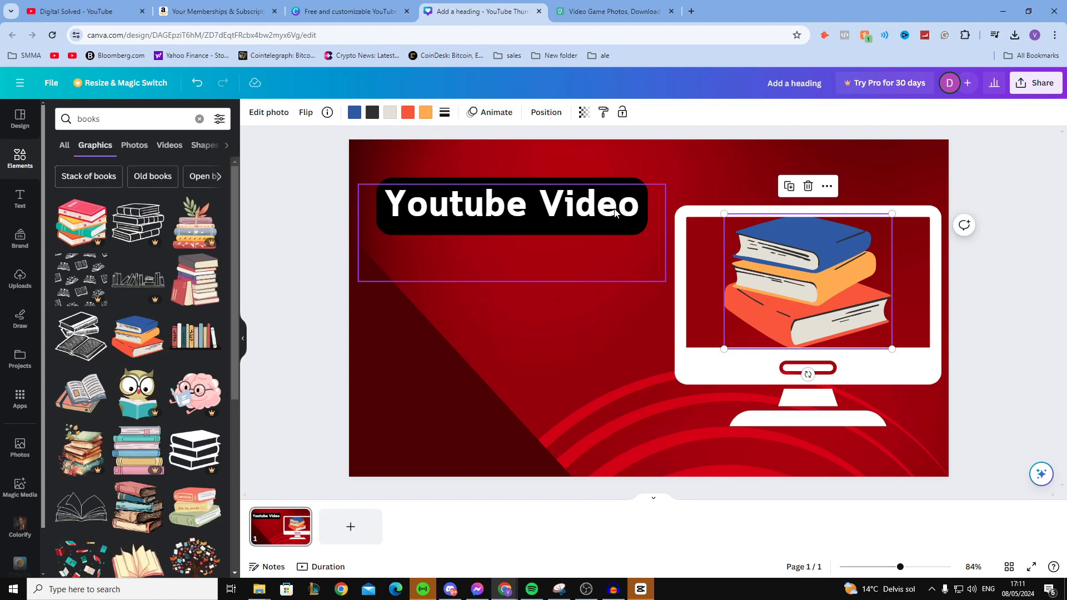
click(997, 317)
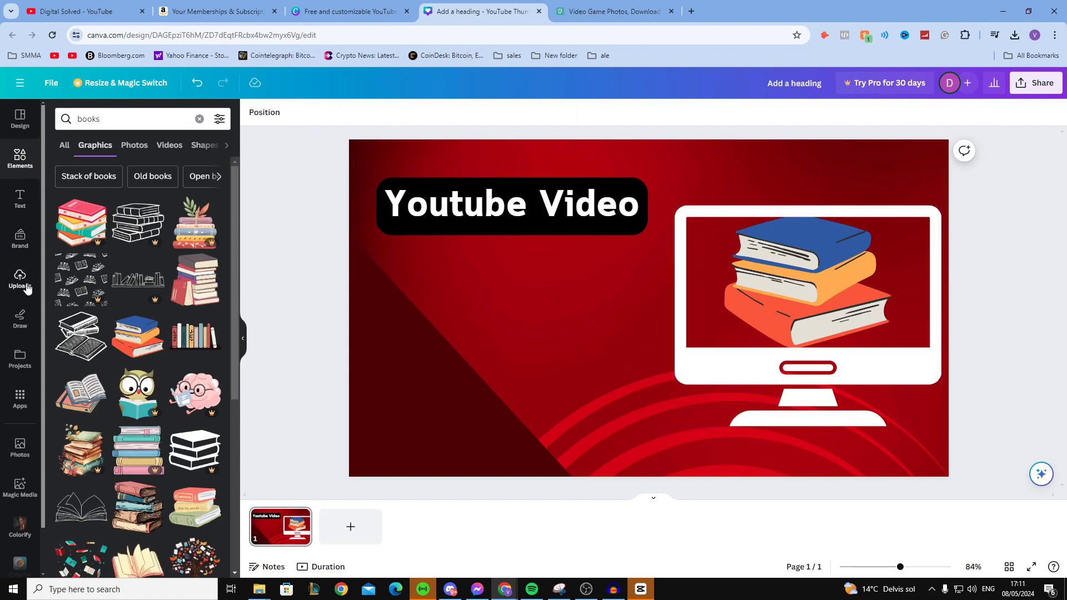
Search the elements for frames, including the photo frames and not only graphics
double_click(116, 119)
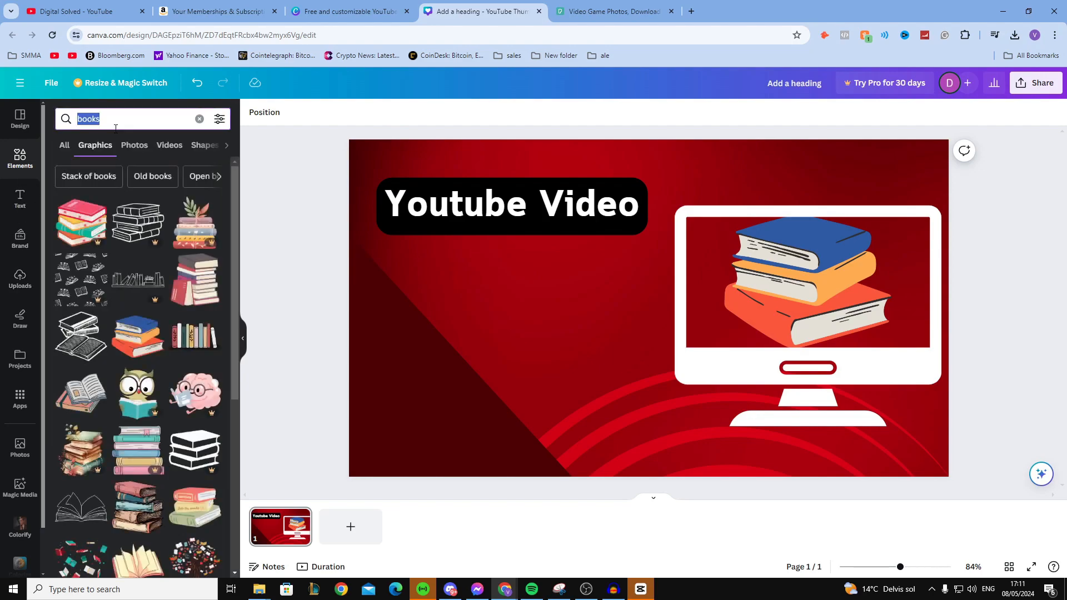
text(frame)
key(Return)
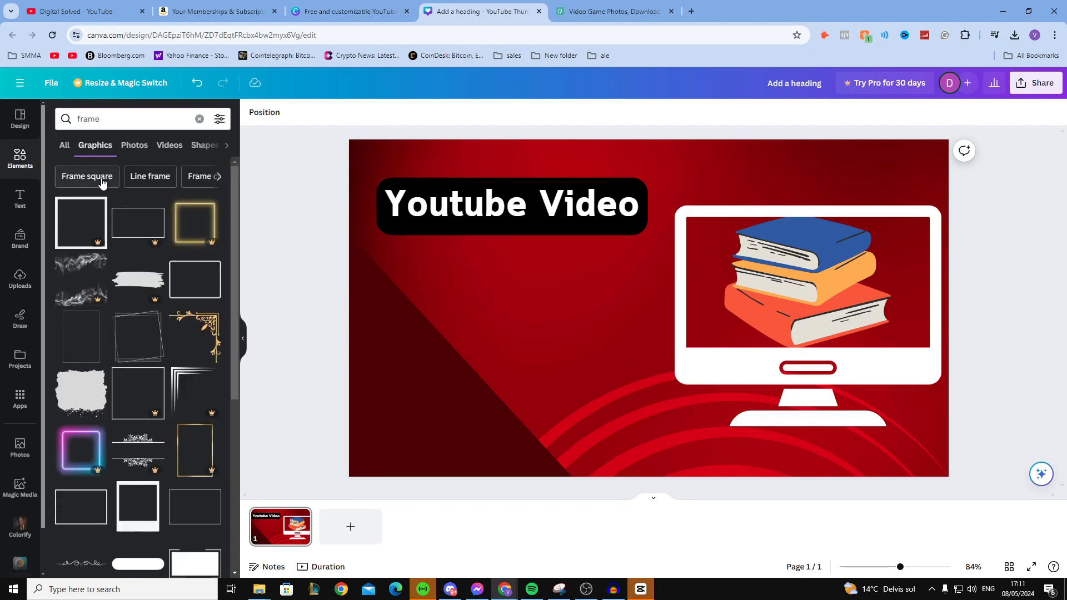
click(21, 155)
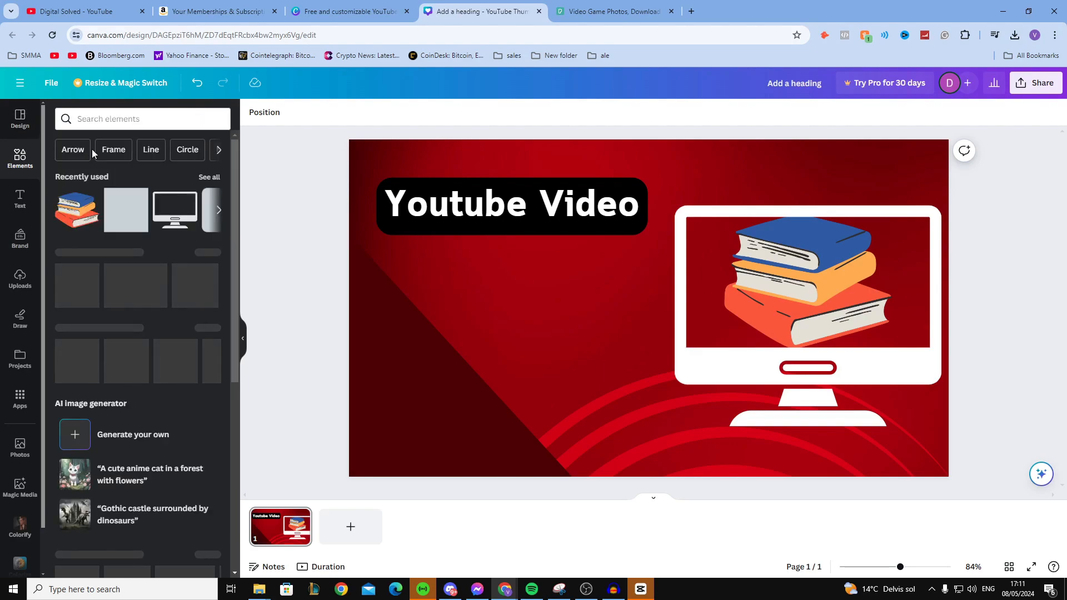
click(105, 139)
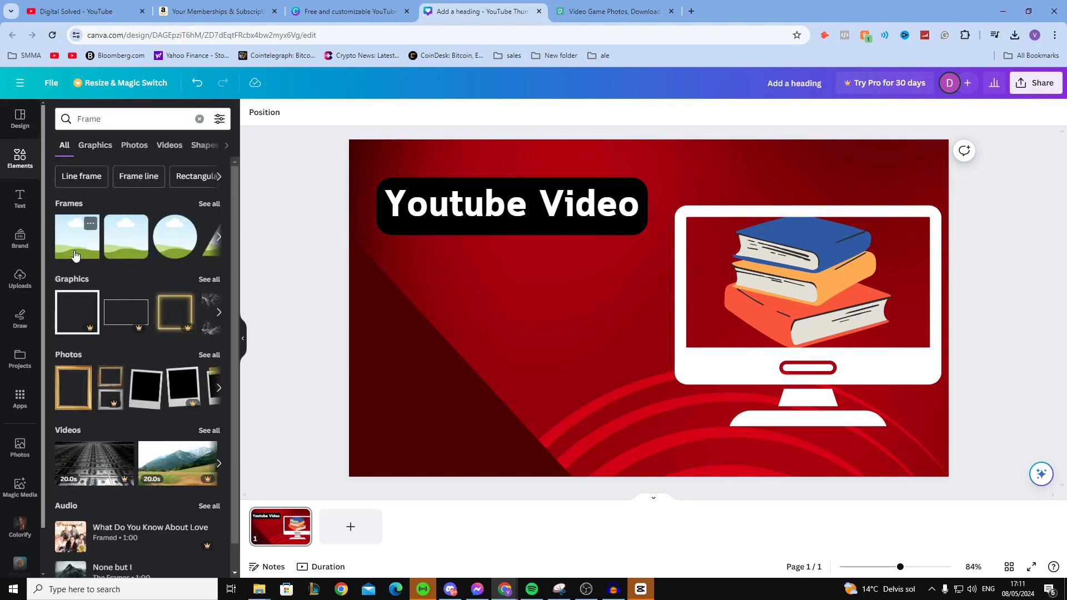
Place the square landscape frame over the monitor's screen and stretch it to cover the whole screen area
drag(75, 245, 703, 239)
drag(869, 295, 937, 296)
drag(810, 382, 810, 376)
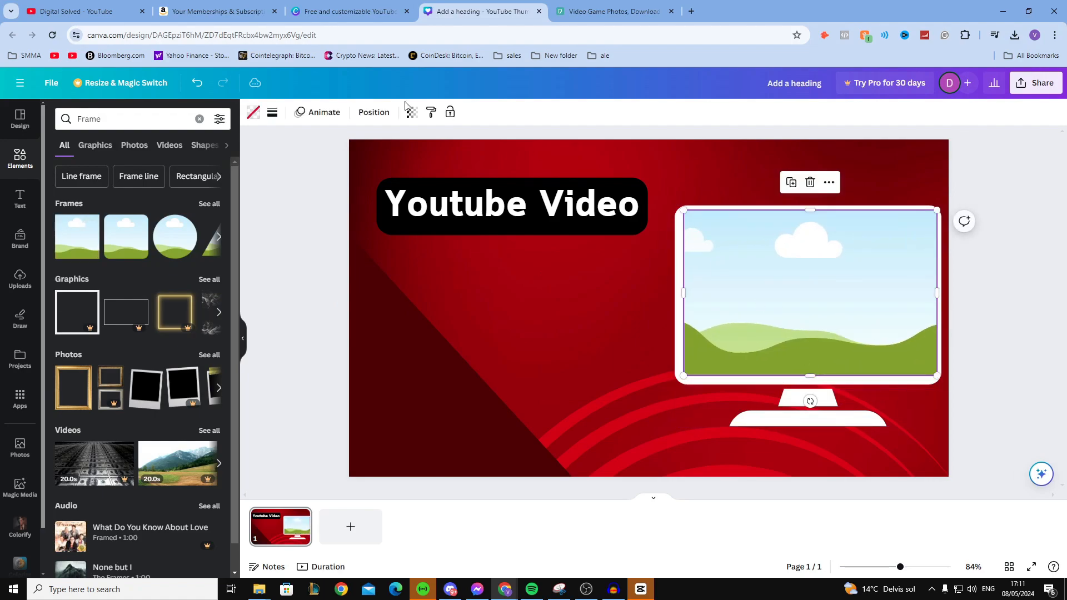
Fill the landscape frame on the monitor's screen with solid white
click(254, 113)
click(183, 210)
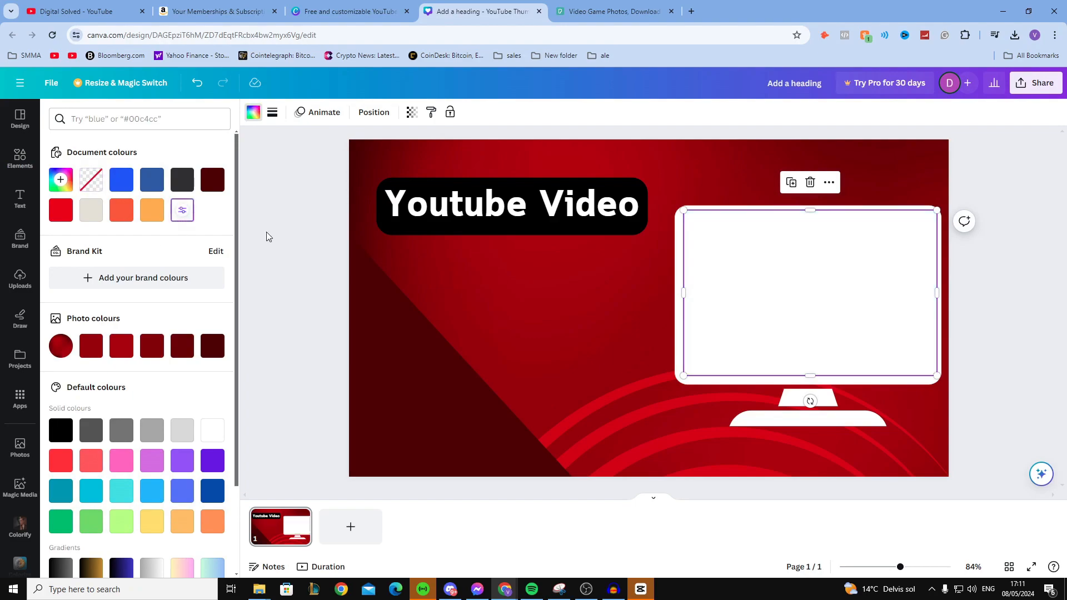
click(299, 269)
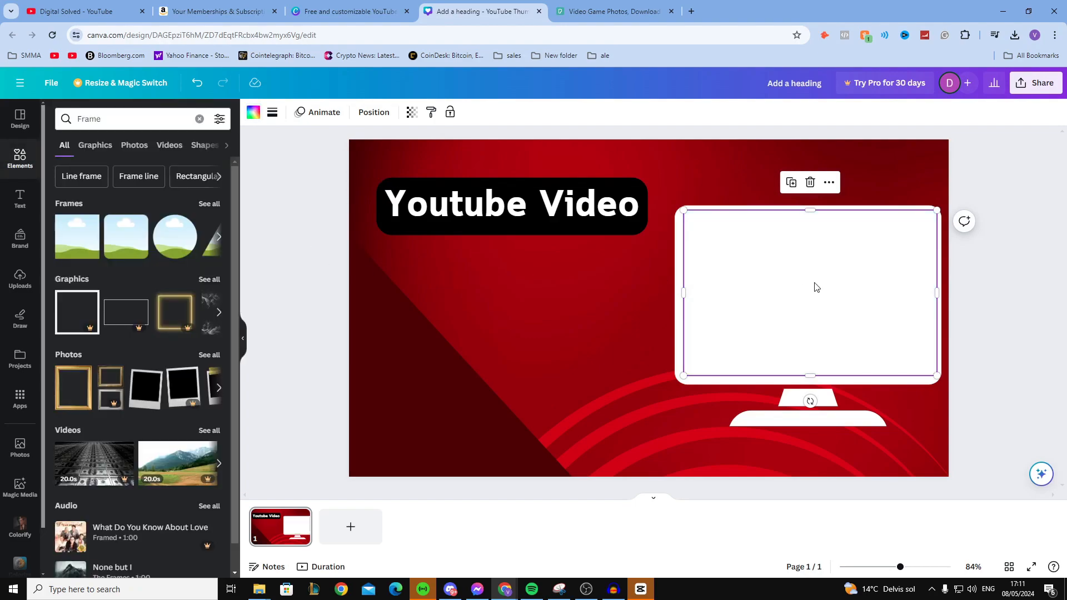
Send the white frame backward in the layer order until it lies behind the book stack
right_click(816, 287)
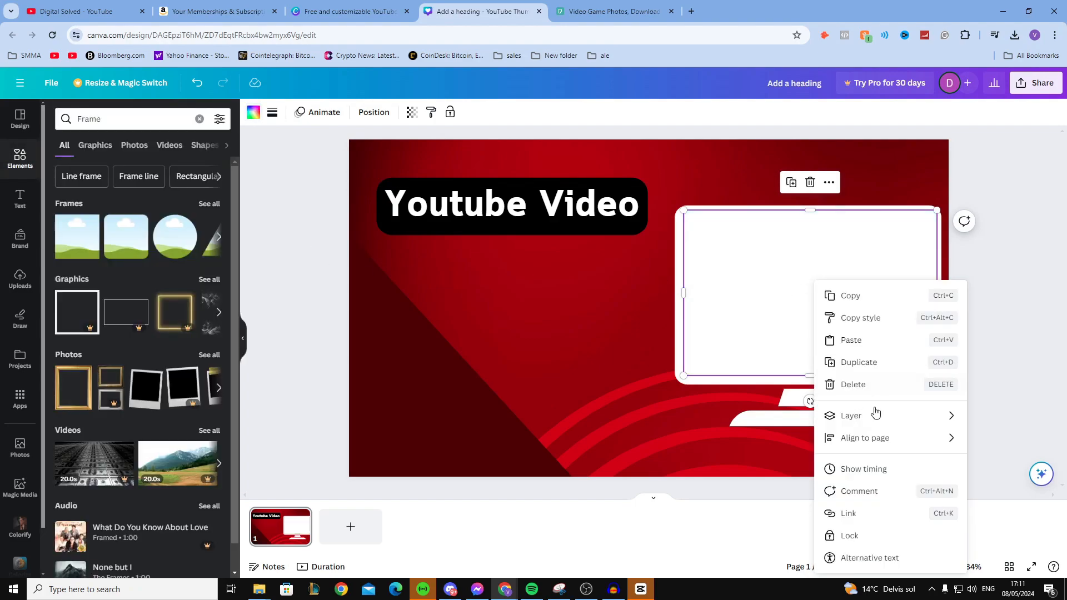
mouse_move(883, 420)
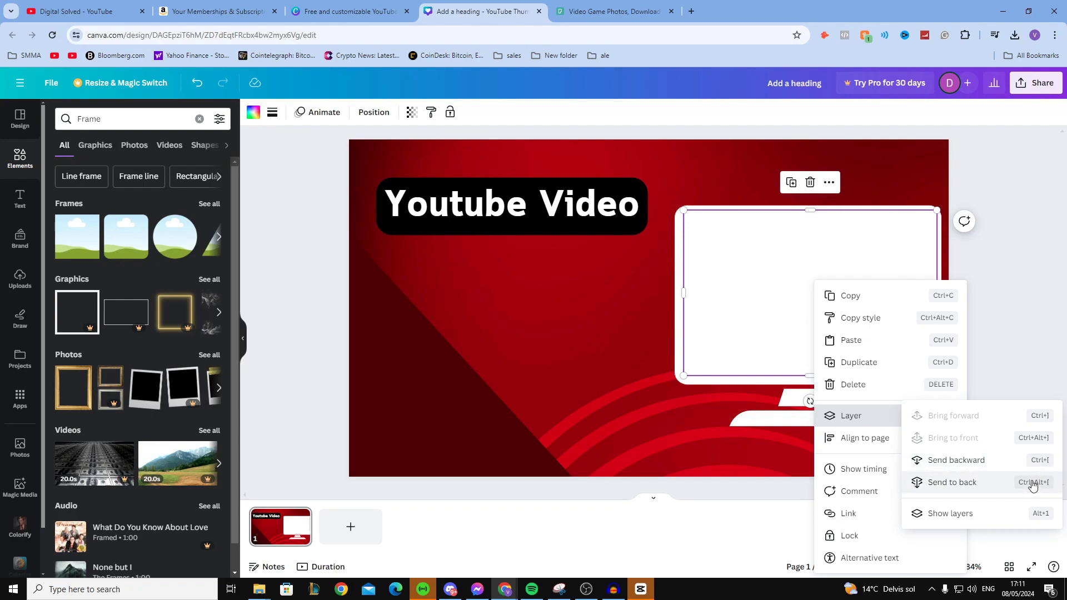
click(960, 461)
click(798, 324)
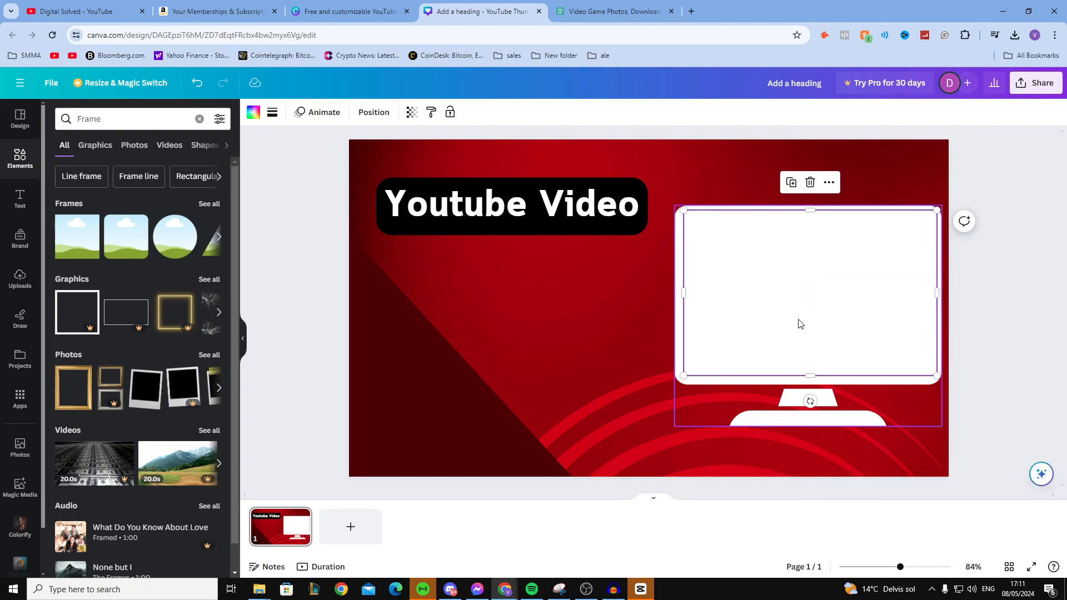
right_click(800, 322)
click(730, 275)
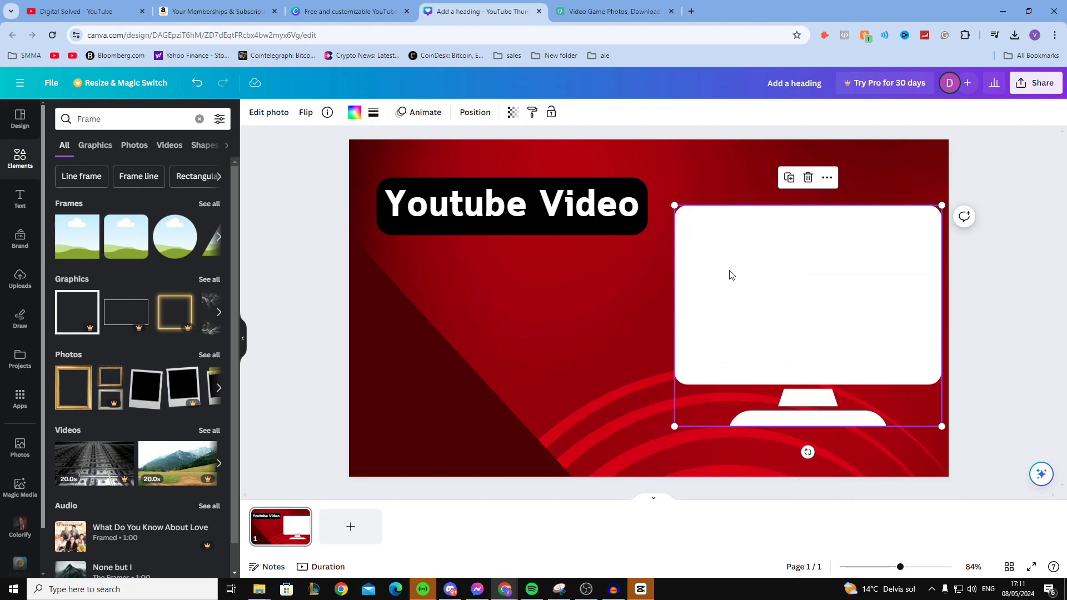
click(823, 308)
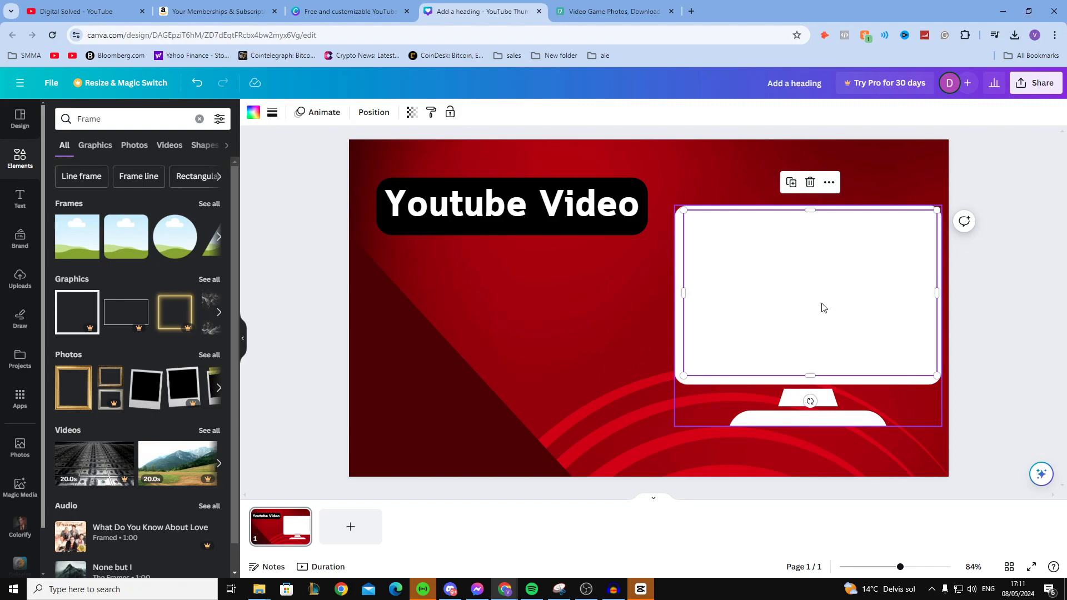
key(ctrl+[)
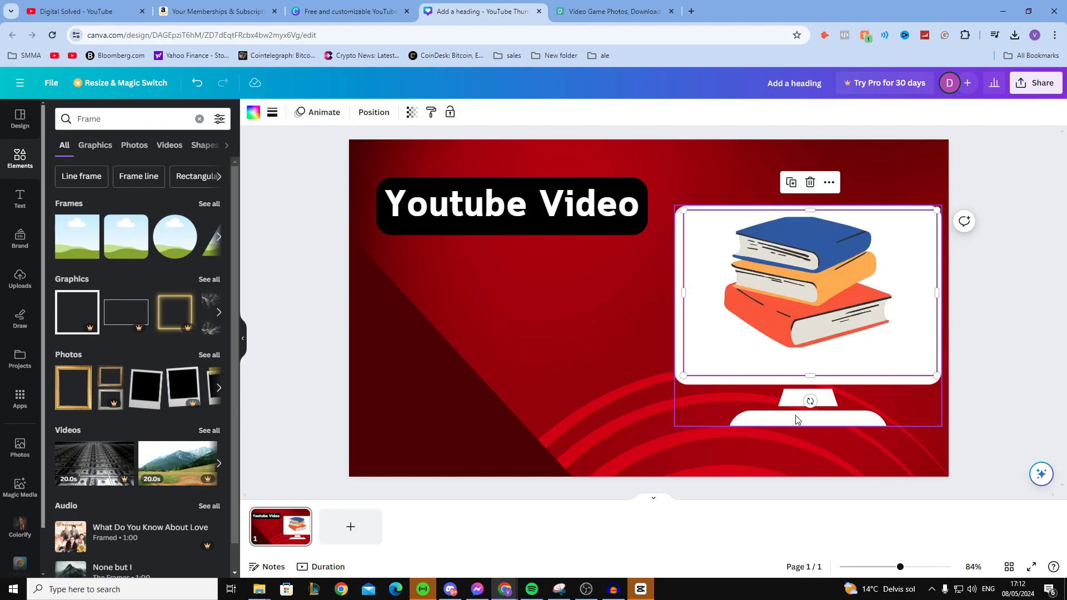
Recolour the white parts of the monitor graphic dark grey using the document colours
click(777, 424)
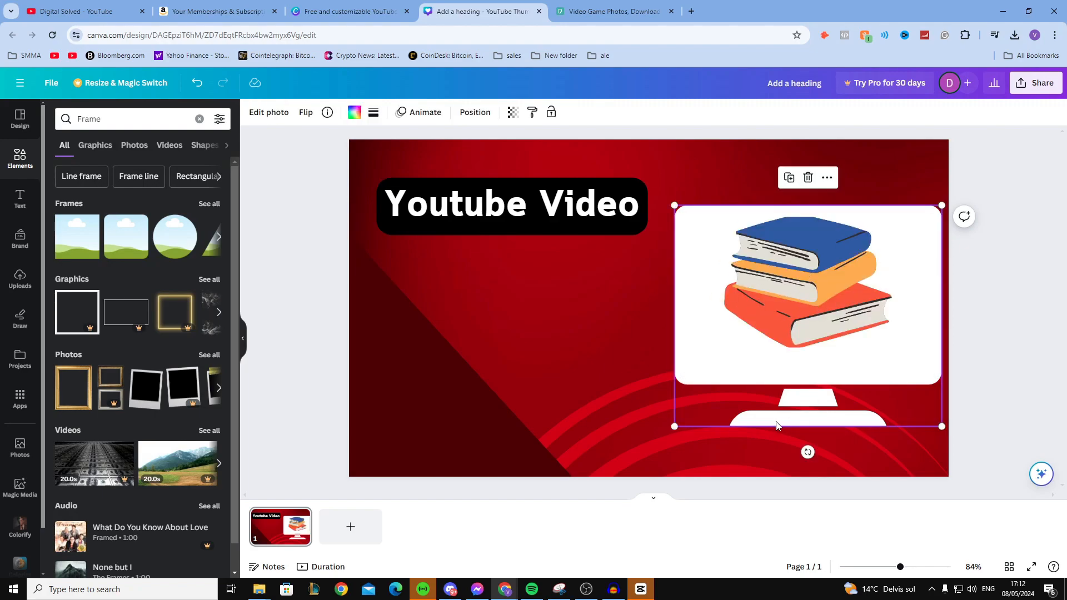
click(270, 111)
click(354, 112)
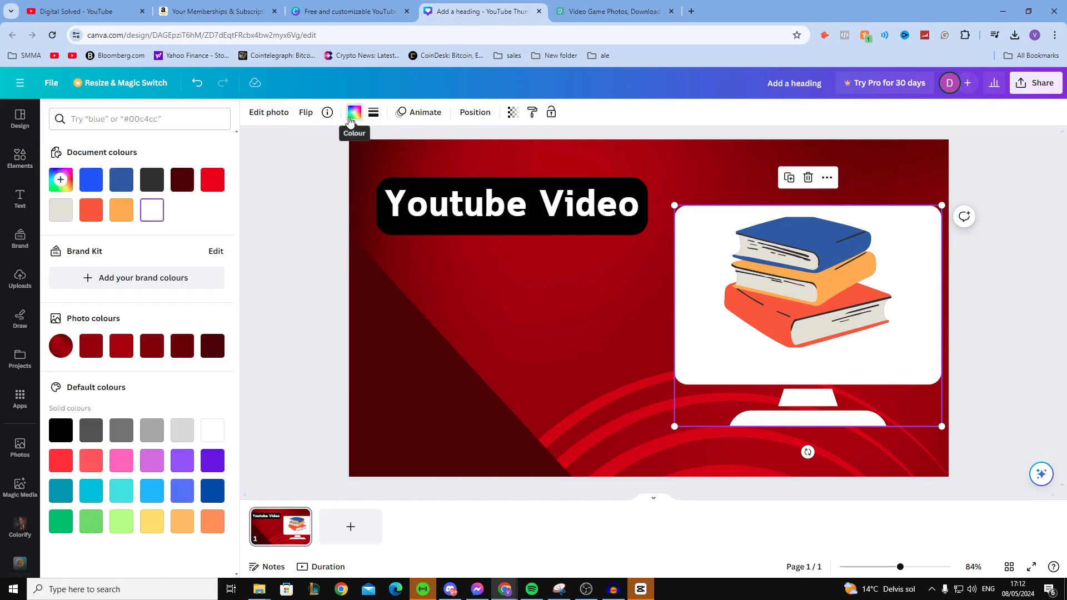
click(152, 179)
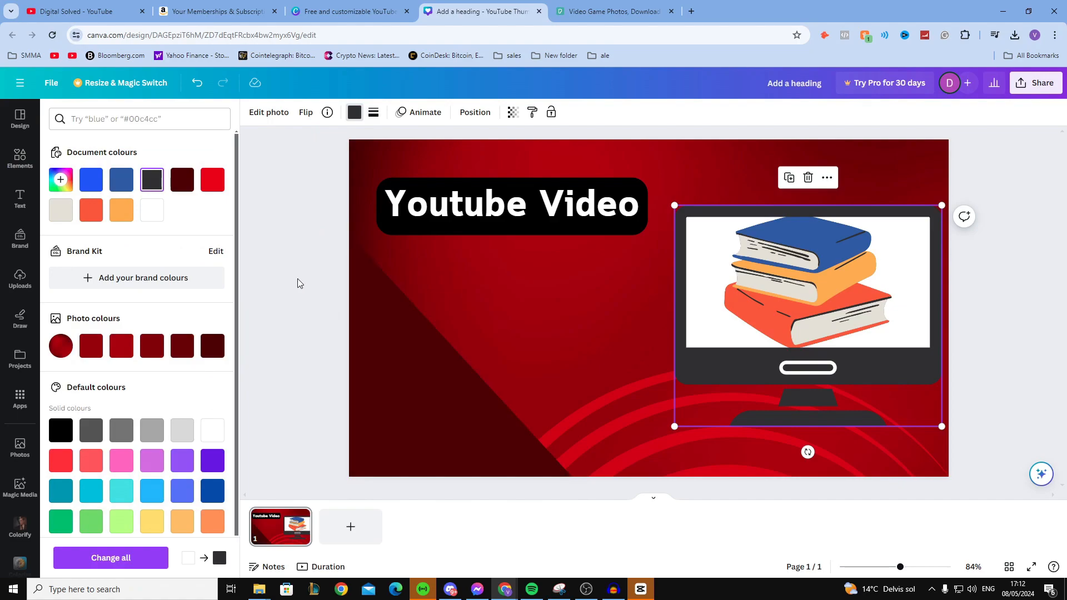
click(279, 200)
click(1026, 296)
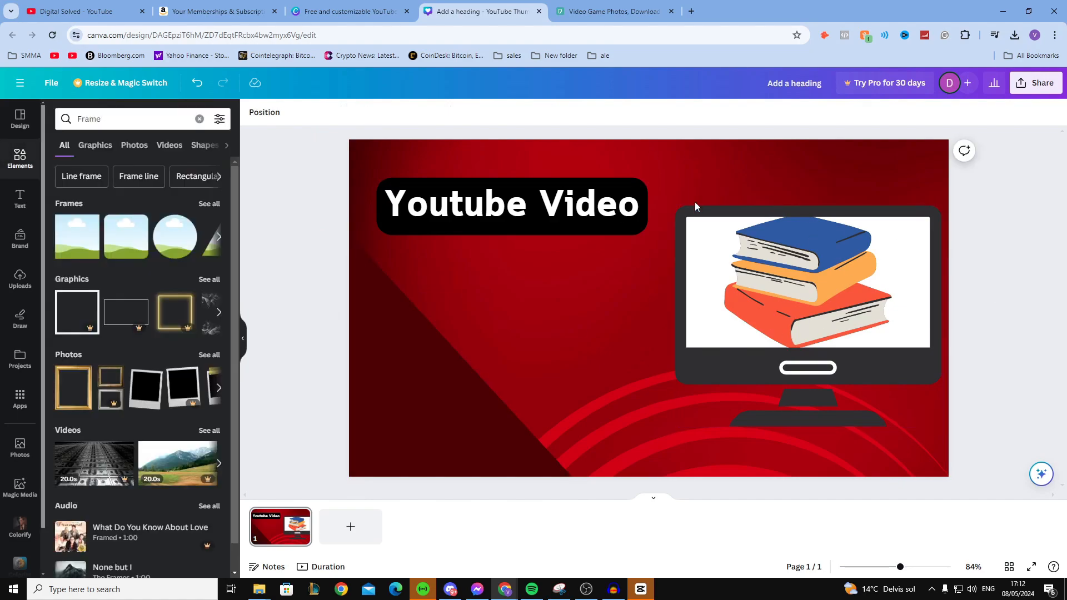
Move the "Youtube Video" heading slightly lower on the thumbnail
click(505, 261)
drag(505, 261, 506, 278)
click(321, 255)
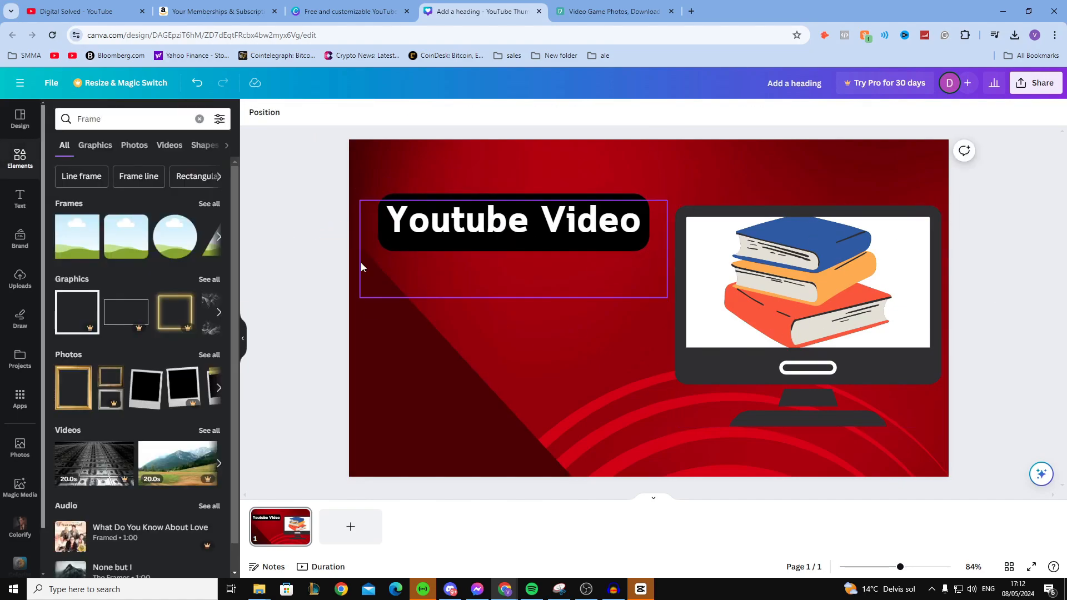
Add a circular frame below the heading and shrink it to fit in the space beside the monitor
drag(178, 233, 521, 299)
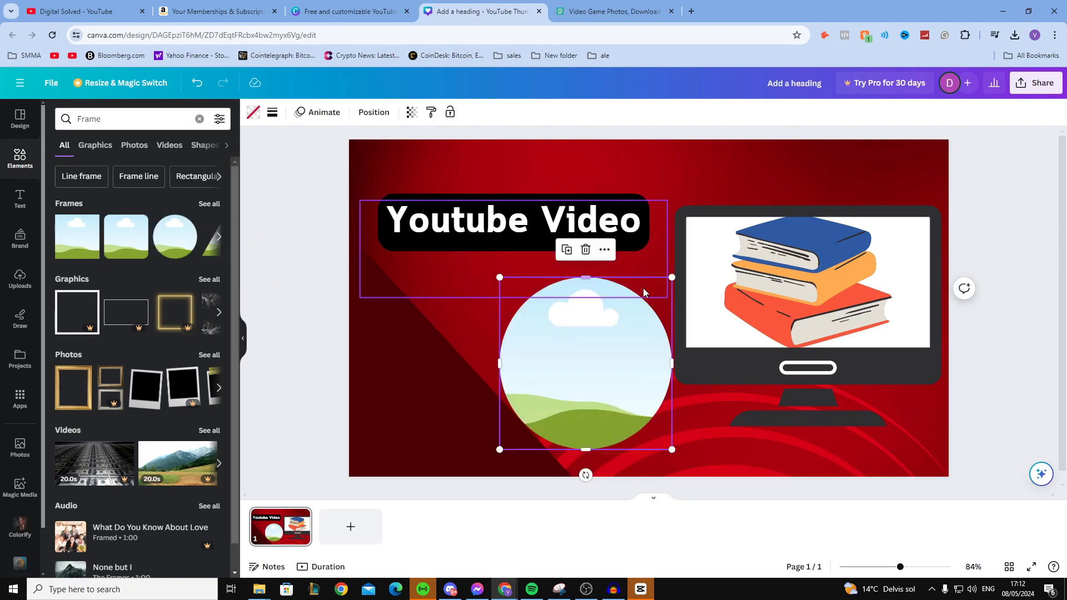
drag(672, 280, 616, 332)
drag(578, 388, 602, 364)
Replace the frame search with a search for "animal" and show only the graphics
click(198, 120)
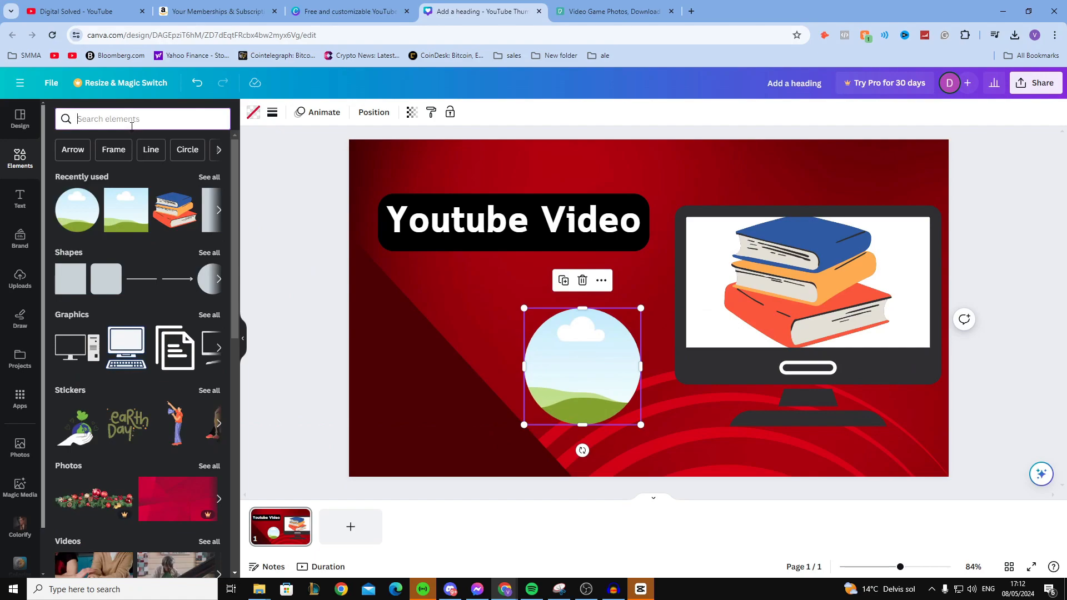
click(133, 124)
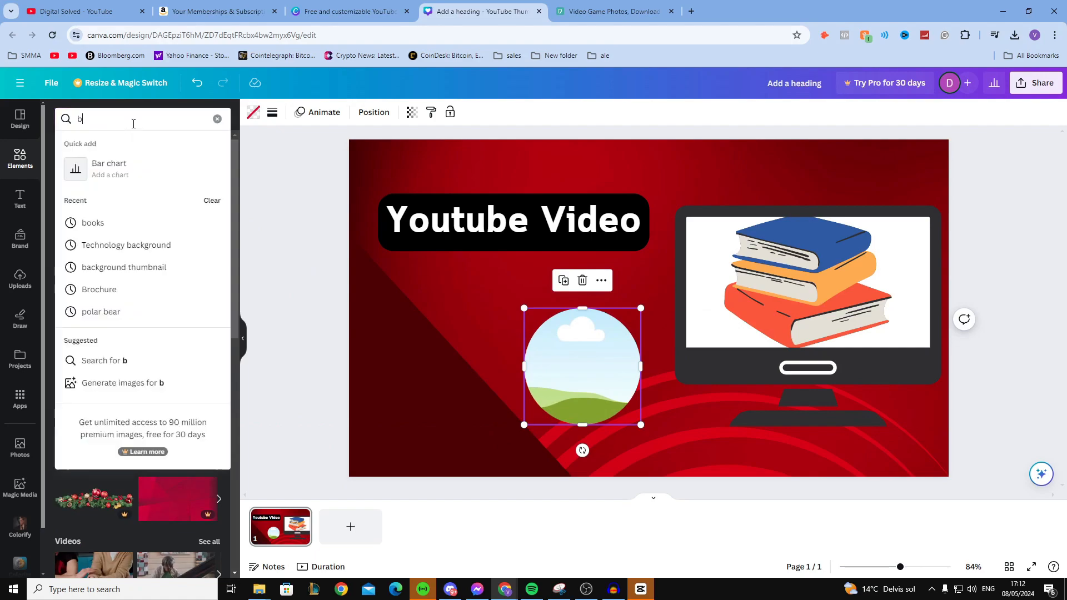
click(261, 194)
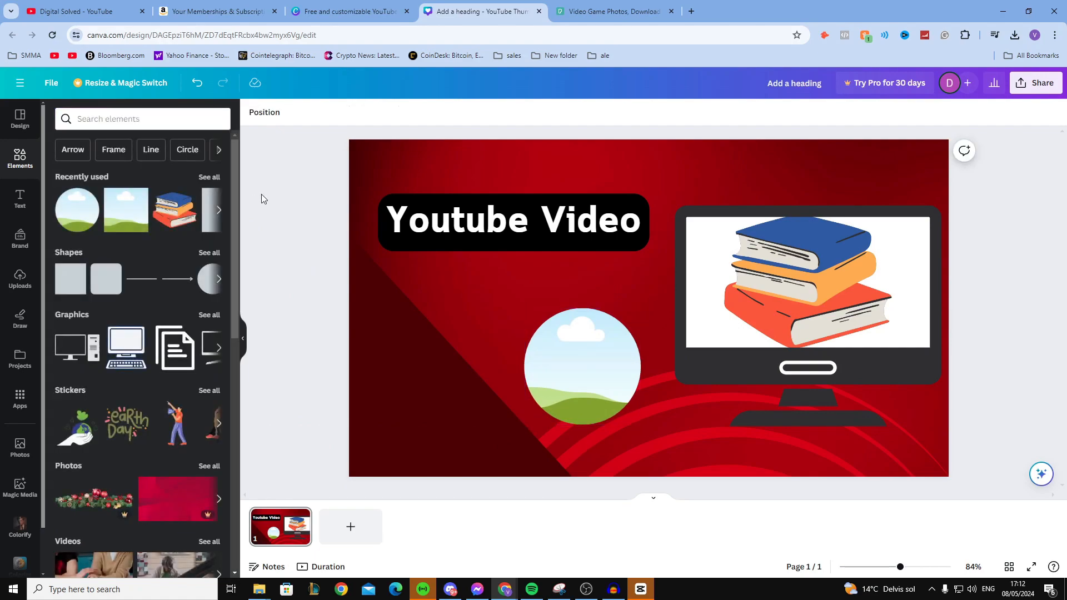
scroll(141, 243, down, 1)
scroll(92, 318, up, 1)
scroll(166, 223, down, 12)
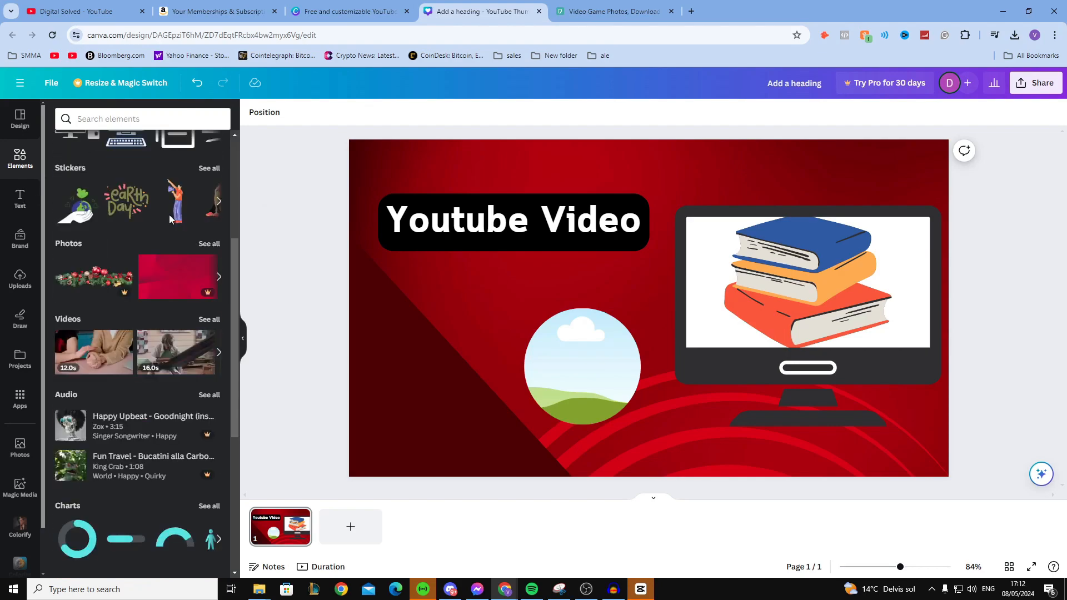
scroll(156, 244, up, 12)
click(134, 119)
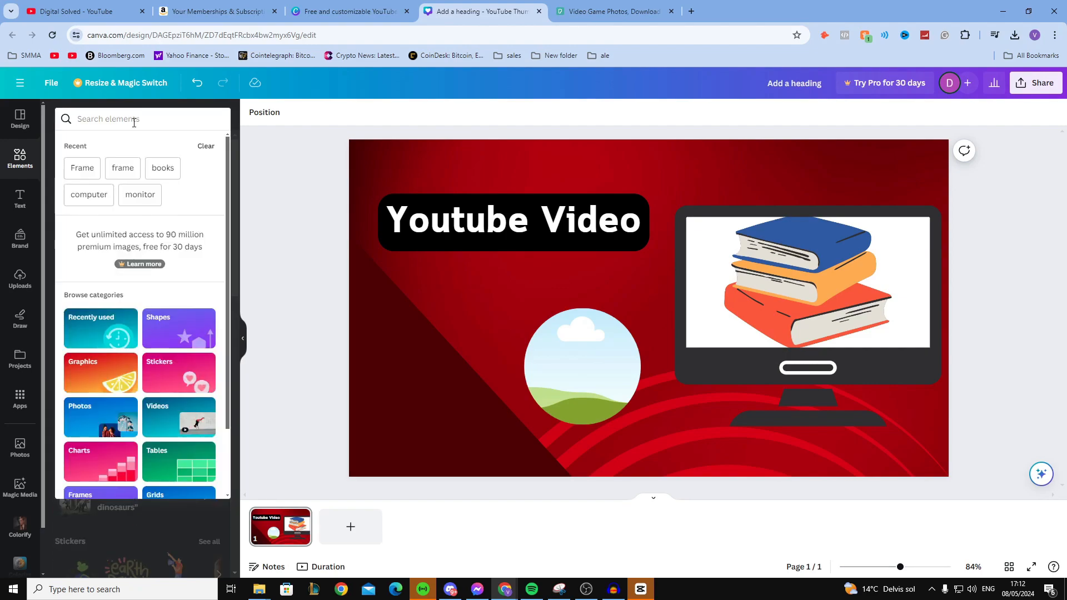
text(animal)
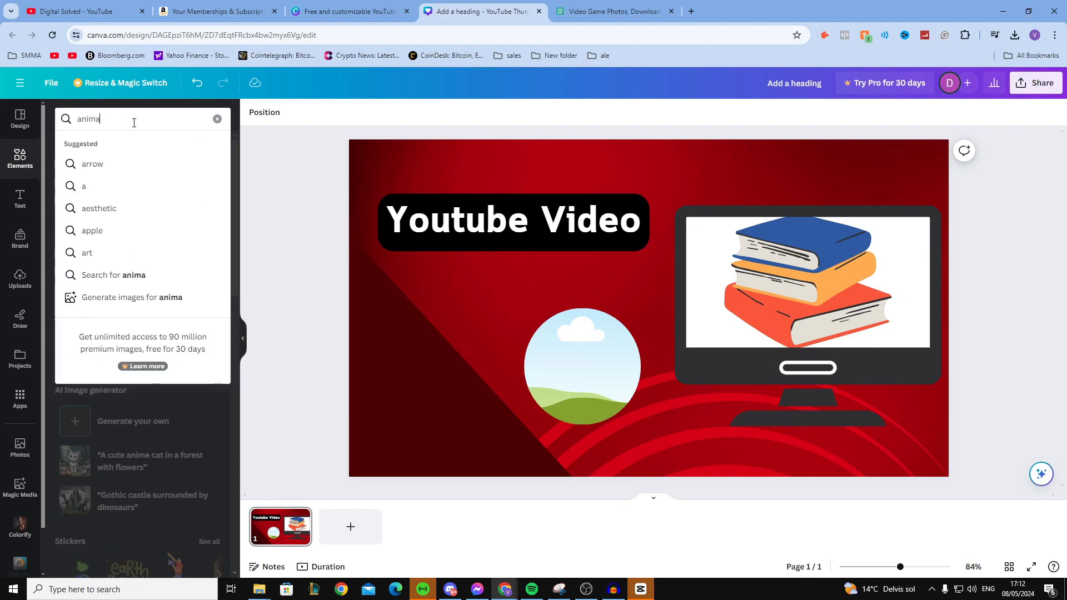
key(Return)
click(207, 202)
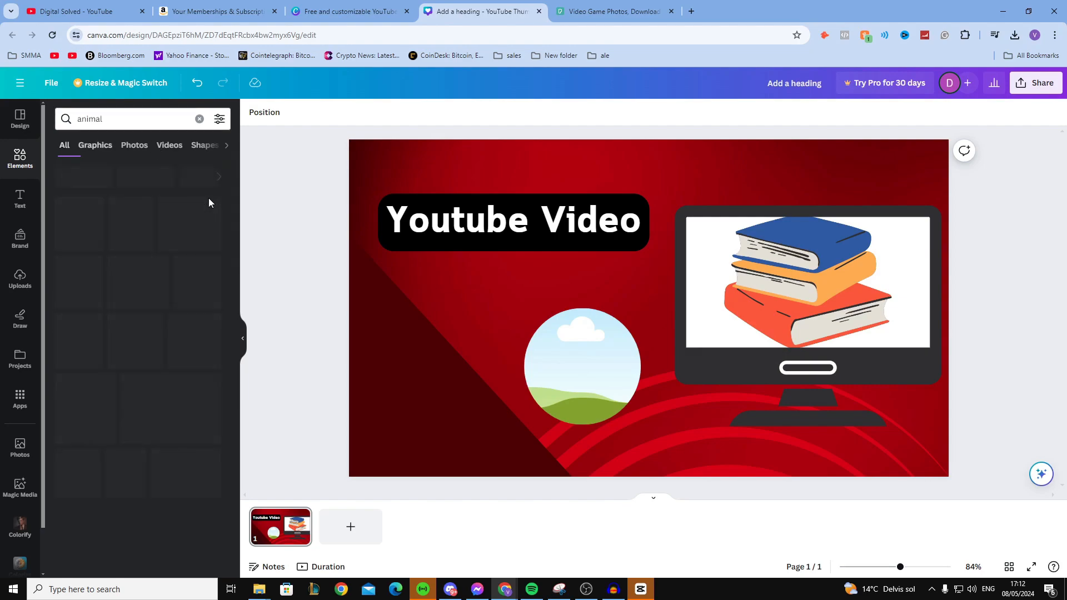
Place the green turtle graphic over the circular frame and size it to fit inside the circle
drag(94, 335, 531, 336)
drag(654, 363, 590, 368)
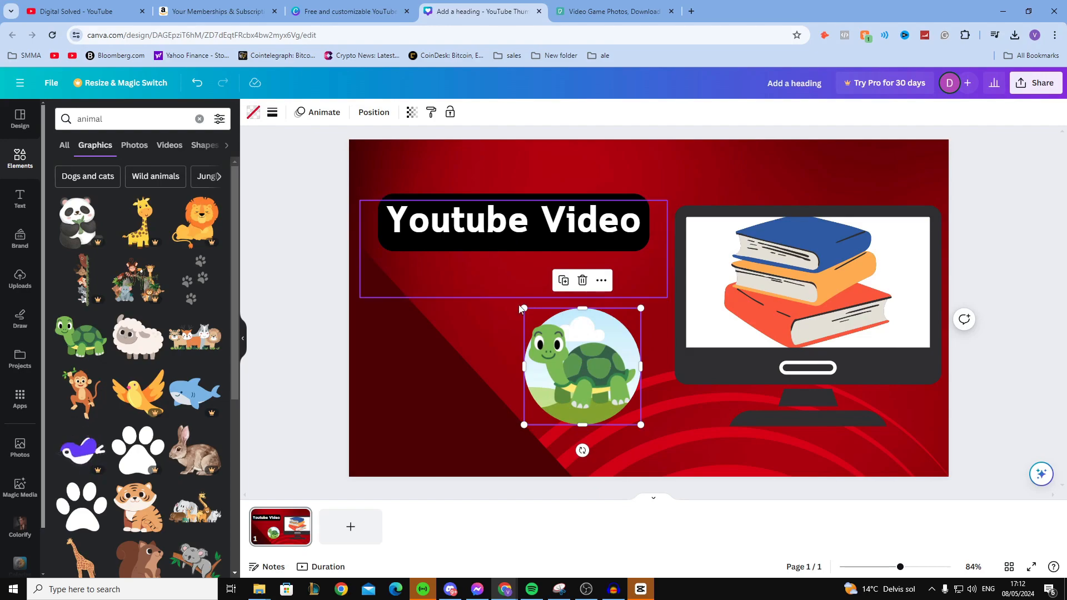
drag(525, 312, 538, 332)
click(543, 340)
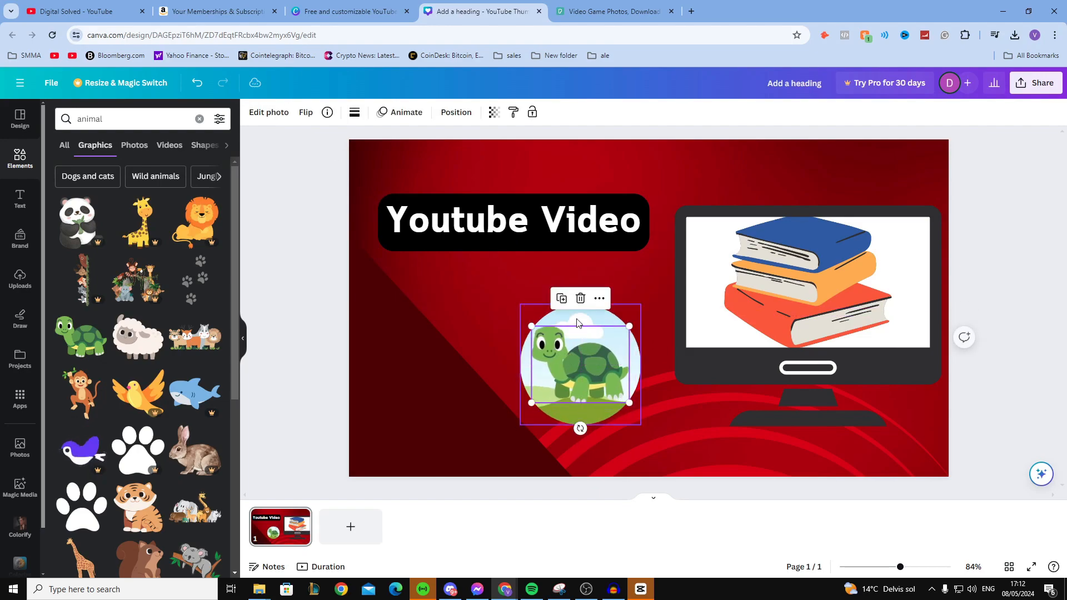
Fill the circular frame behind the turtle with solid white
click(253, 113)
click(217, 431)
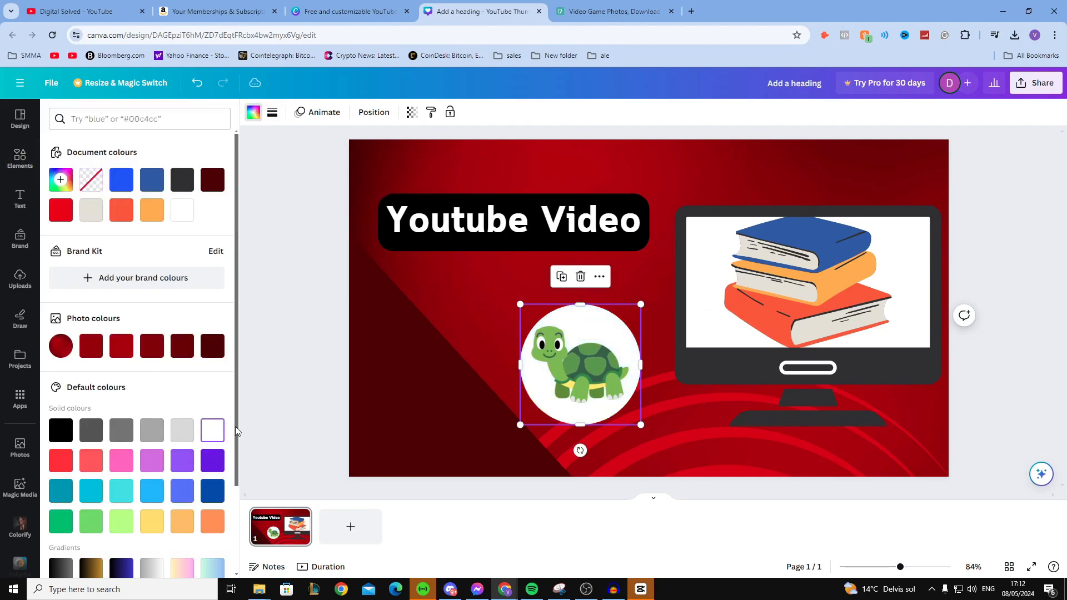
click(281, 328)
click(282, 290)
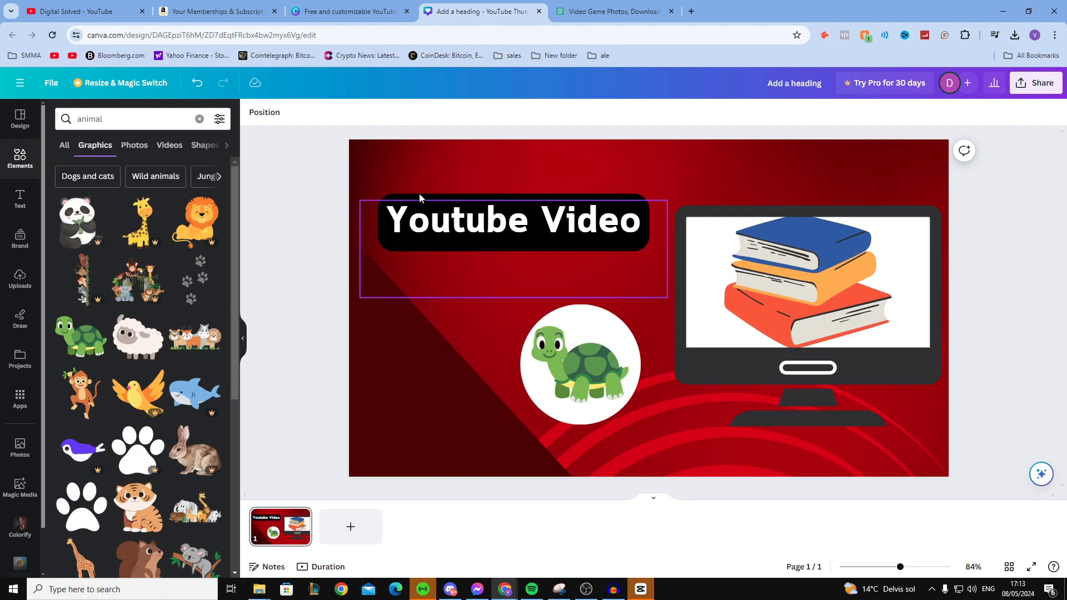
Examine the design's download settings and the available file types, and close them without downloading
click(1025, 83)
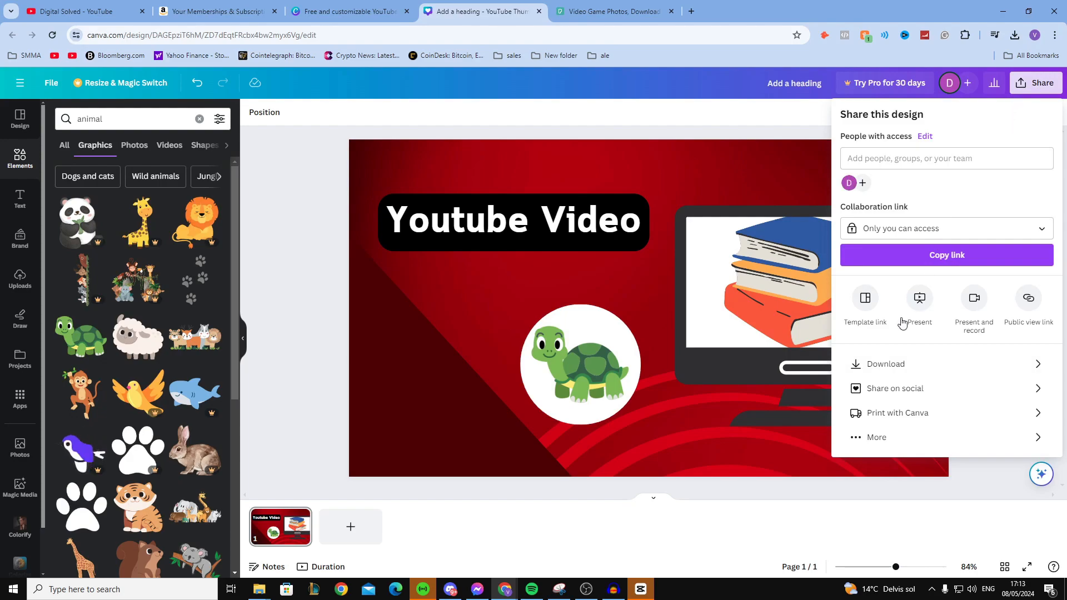
click(886, 367)
click(871, 163)
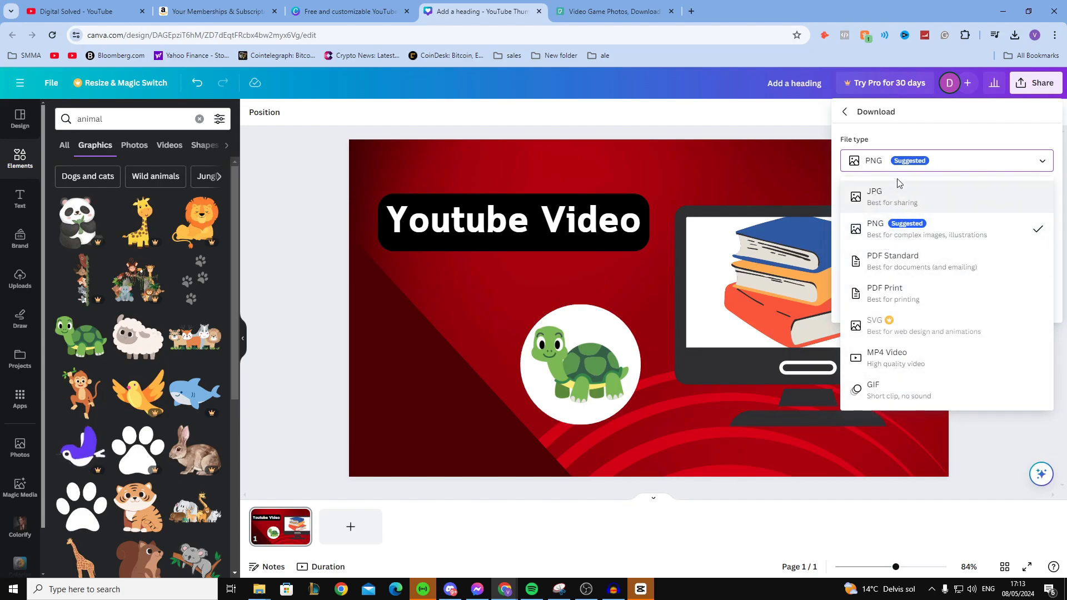
click(920, 131)
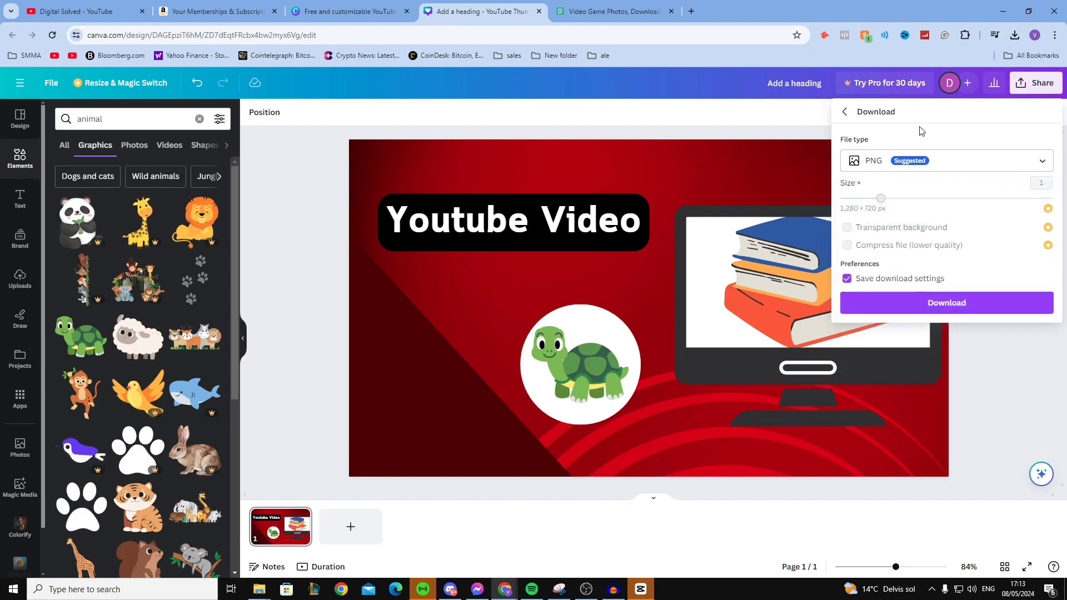
click(812, 114)
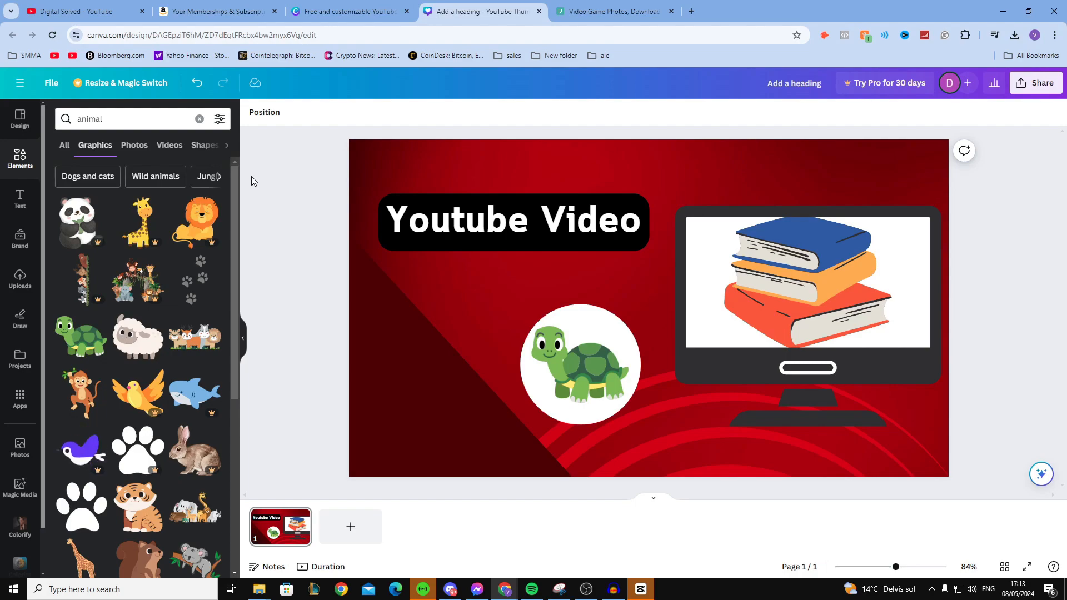
Add three blank pages after the thumbnail and return to page 1
click(350, 526)
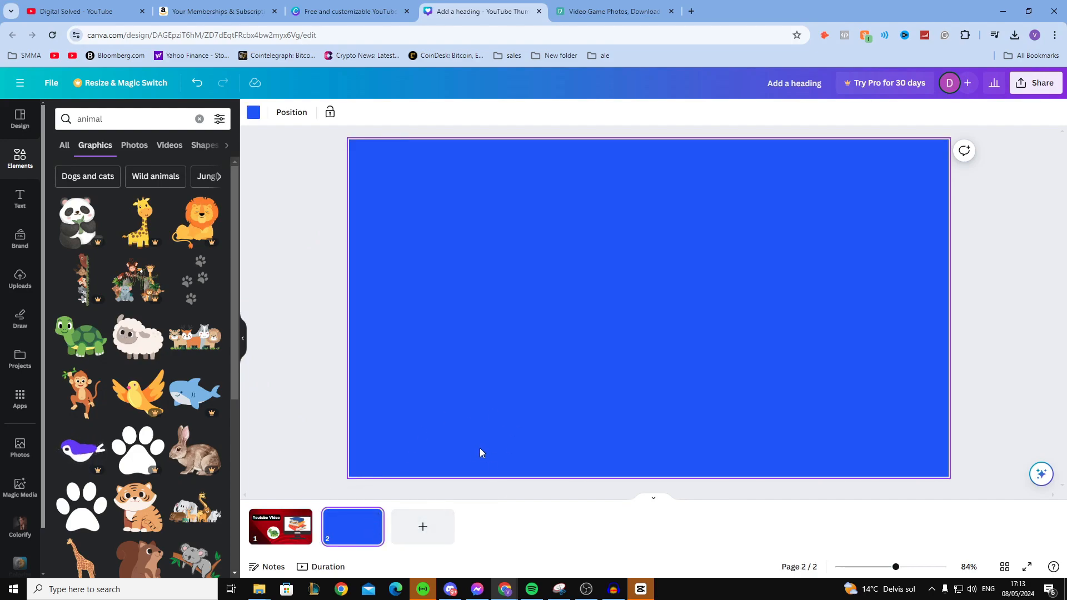
click(441, 533)
click(481, 530)
click(354, 527)
click(286, 527)
scroll(647, 365, down, 1)
scroll(646, 364, up, 1)
scroll(646, 364, down, 2)
scroll(646, 364, up, 1)
scroll(646, 365, up, 1)
scroll(646, 365, down, 2)
scroll(647, 365, up, 2)
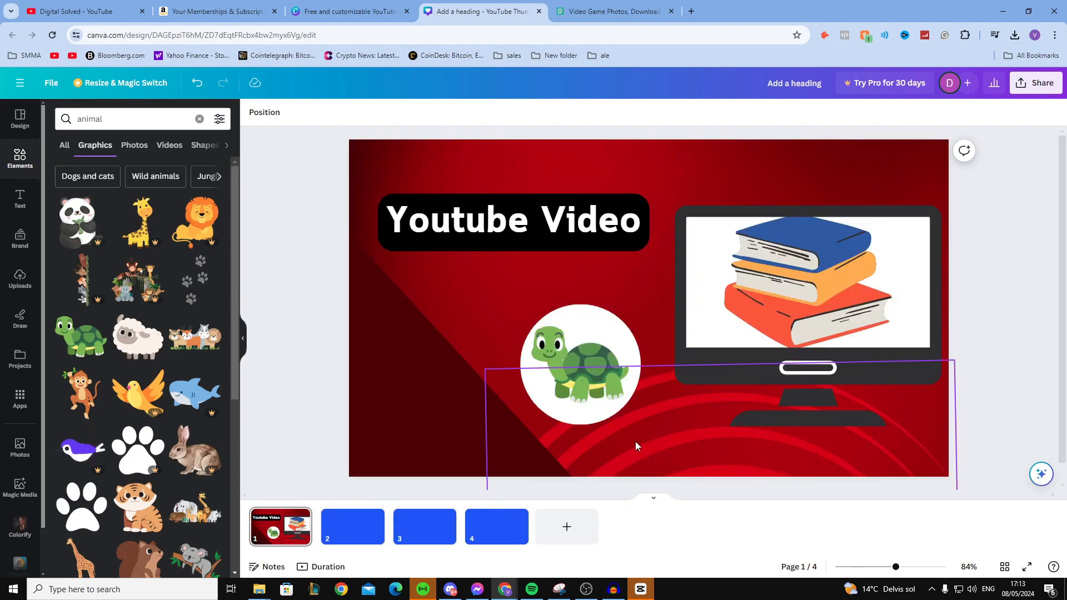